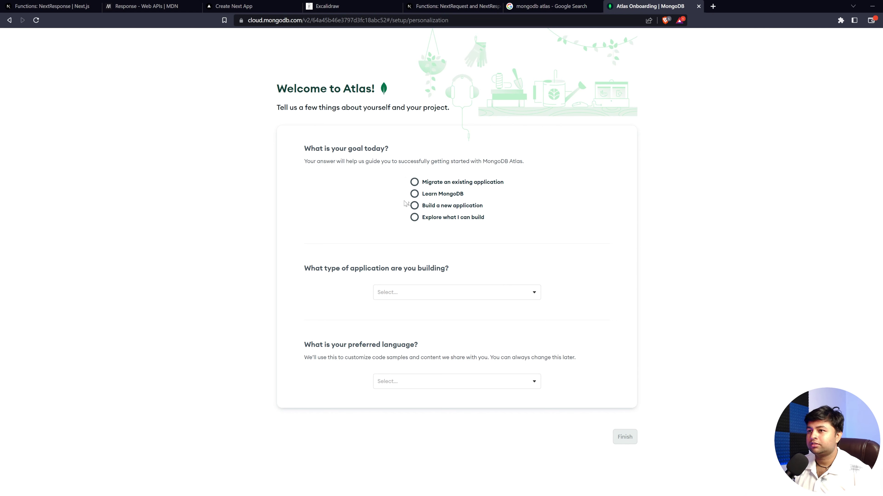
# Step: Choose 'Build a new application' as today's goal in the Atlas welcome questionnaire
pyautogui.click(419, 206)
# Step: Answer the questionnaire with Content or Task Management and JavaScript, then submit it
pyautogui.moveTo(304, 270); pyautogui.dragTo(449, 292)
pyautogui.click(451, 294)
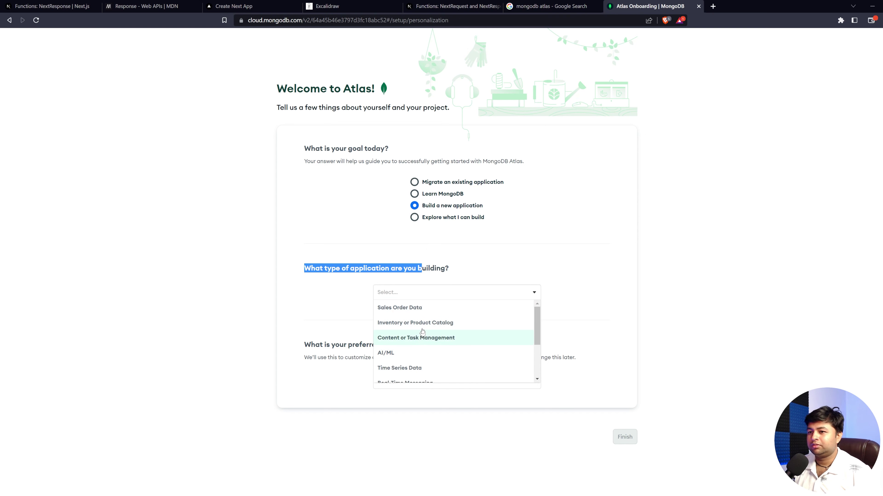
pyautogui.scroll(-3, 410, 306)
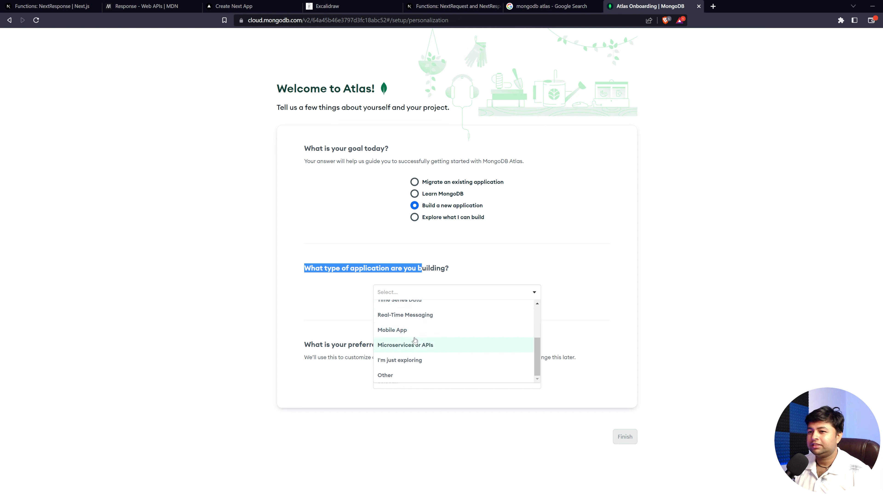
pyautogui.scroll(1, 410, 323)
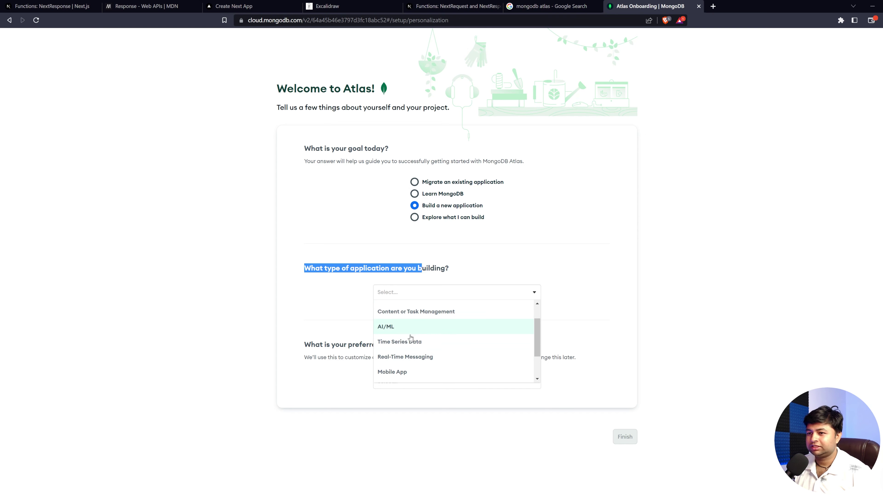
pyautogui.scroll(1, 411, 330)
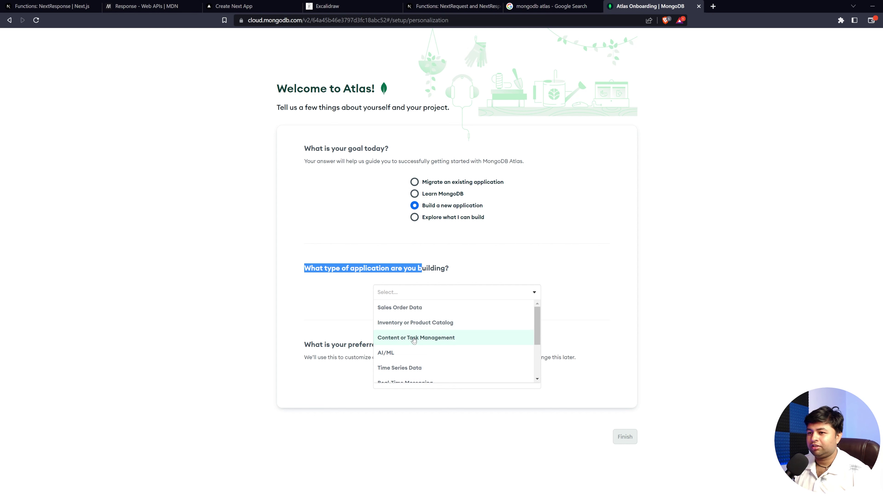
pyautogui.click(413, 339)
pyautogui.click(412, 382)
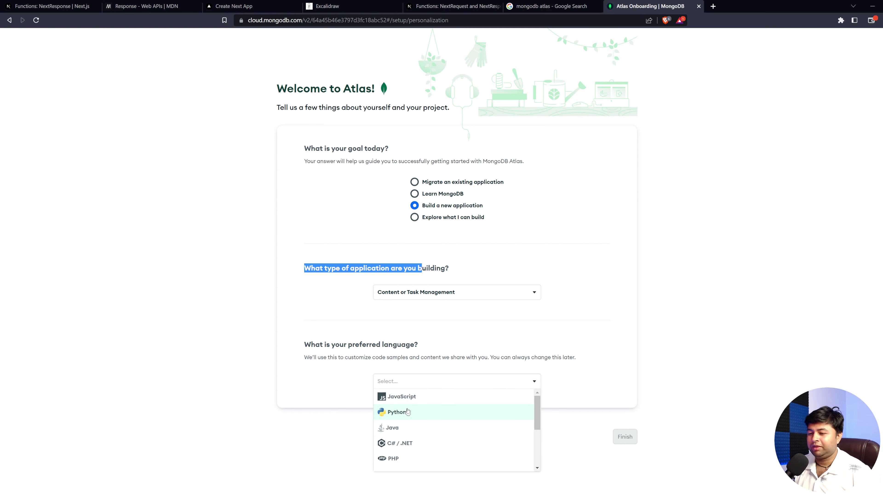
pyautogui.click(408, 400)
pyautogui.click(620, 438)
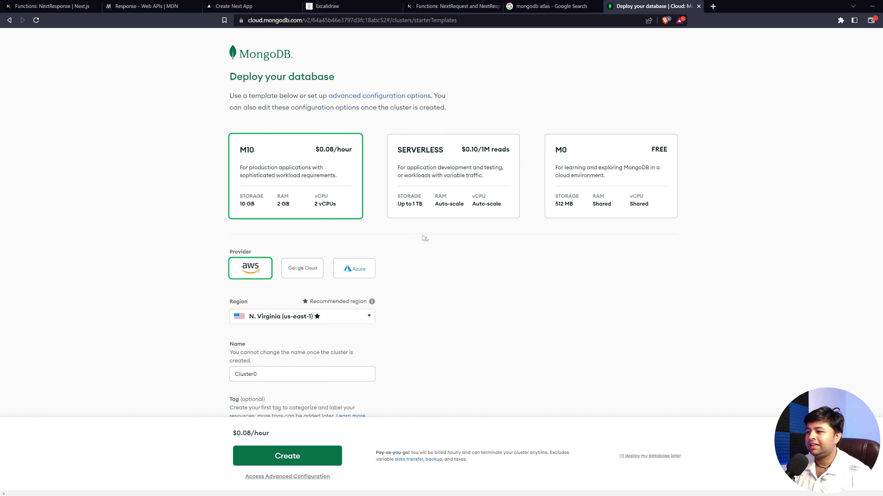
# Step: Select the M0 FREE template so the deployment shows FREE on AWS N. Virginia
pyautogui.scroll(-4, 325, 205)
pyautogui.scroll(4, 330, 180)
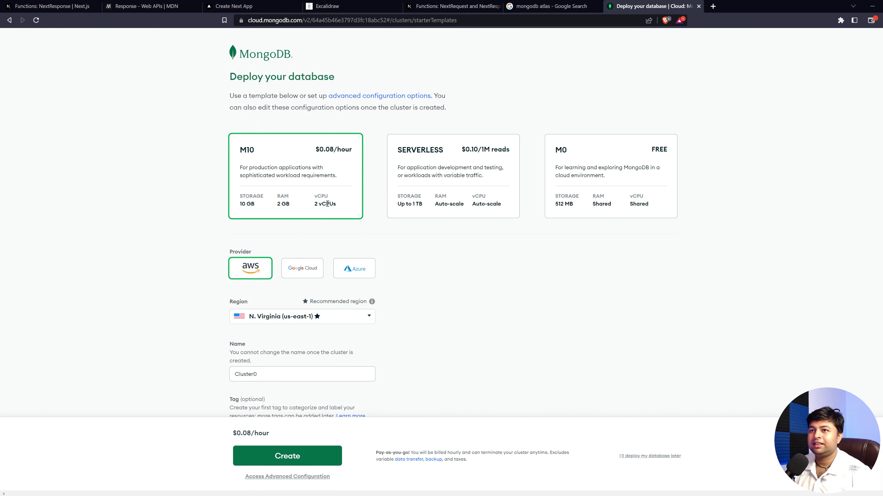
pyautogui.moveTo(230, 77); pyautogui.dragTo(329, 78)
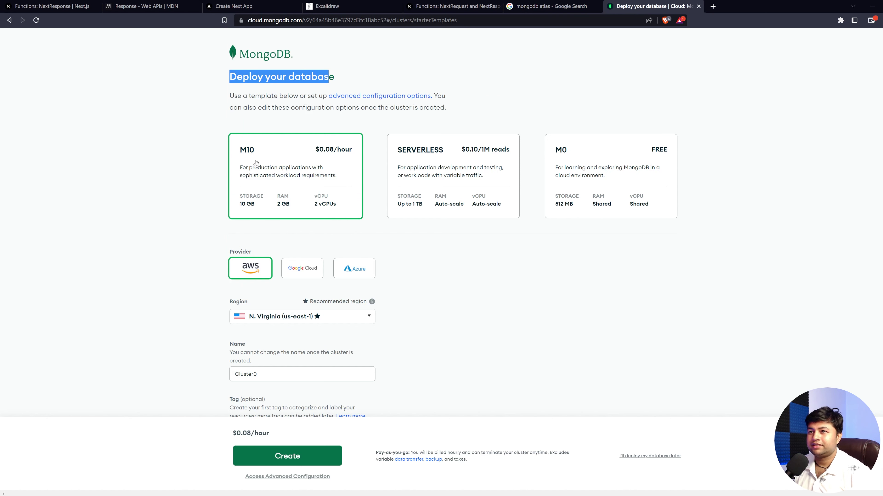
pyautogui.scroll(-4, 332, 128)
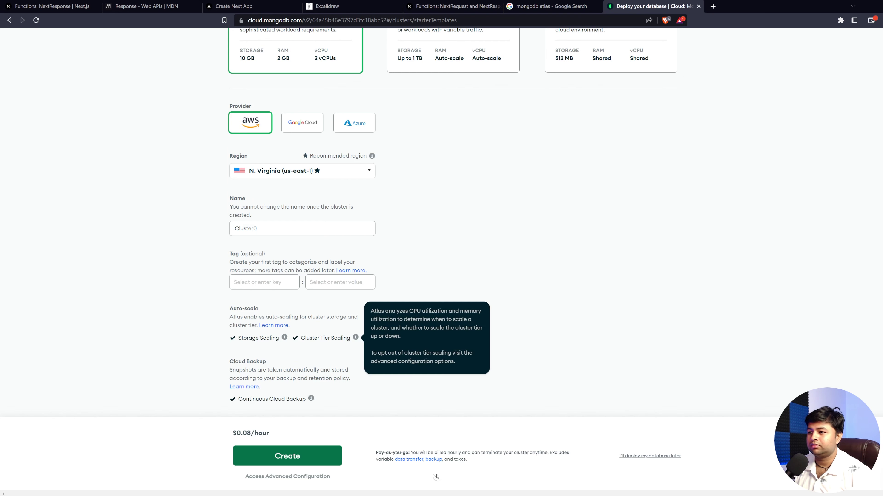
pyautogui.scroll(4, 591, 320)
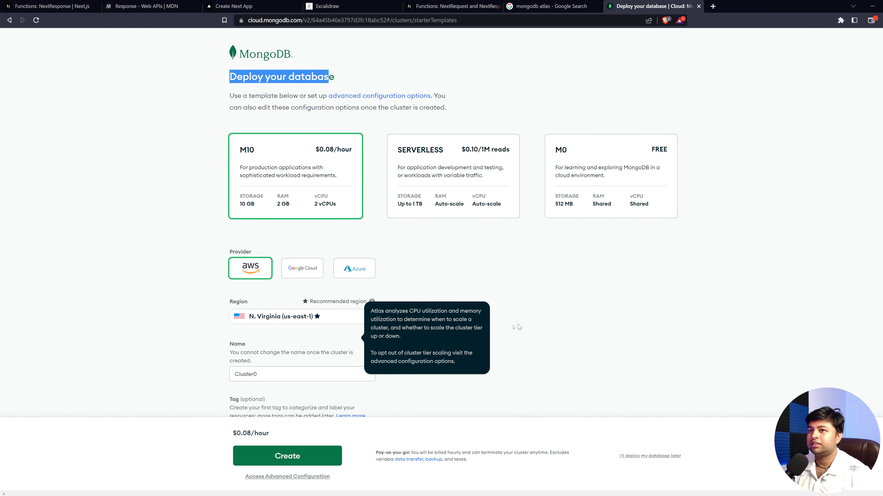
pyautogui.scroll(-4, 518, 327)
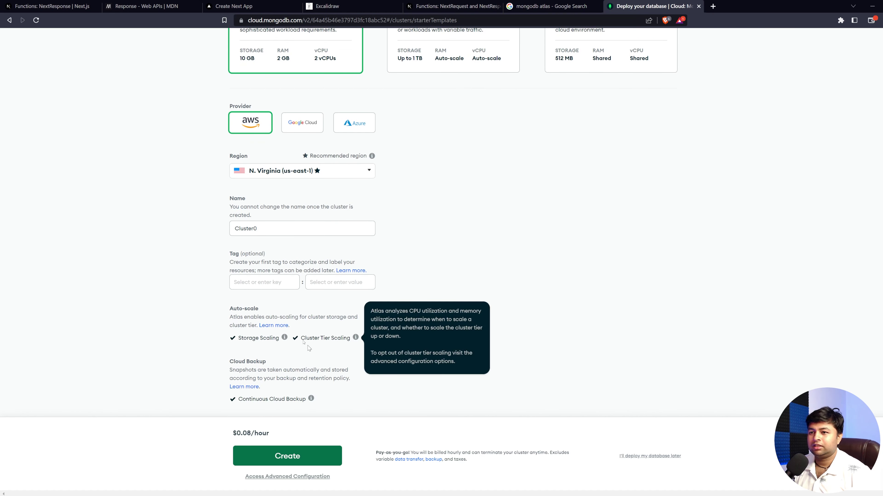
pyautogui.scroll(4, 308, 348)
pyautogui.scroll(1, 417, 279)
pyautogui.click(579, 167)
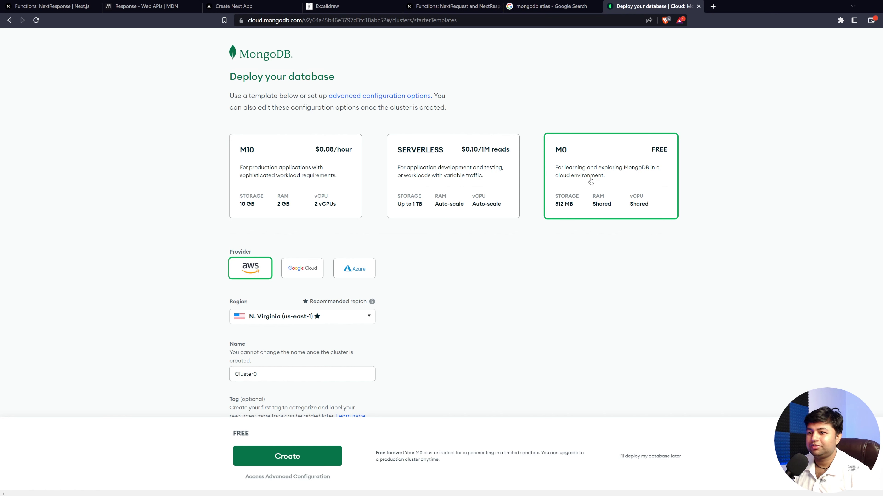
# Step: Set the free cluster's region to AWS Mumbai (ap-south-1)
pyautogui.scroll(-1, 263, 264)
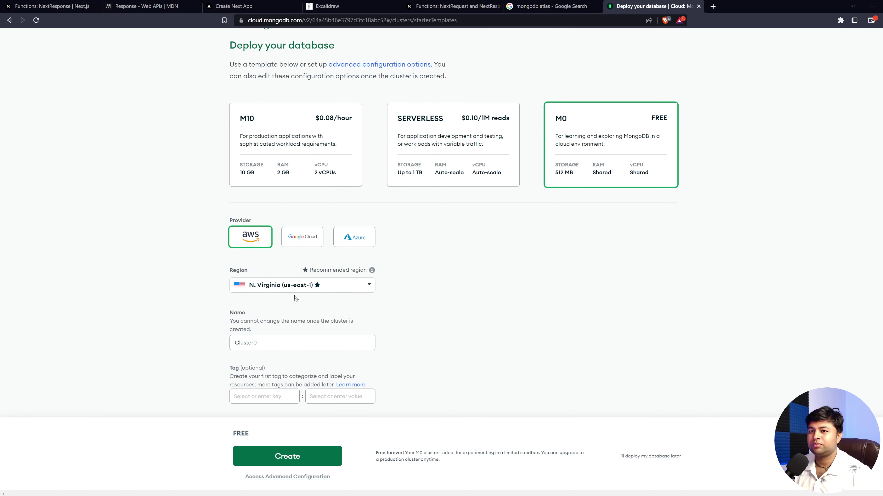
pyautogui.click(286, 285)
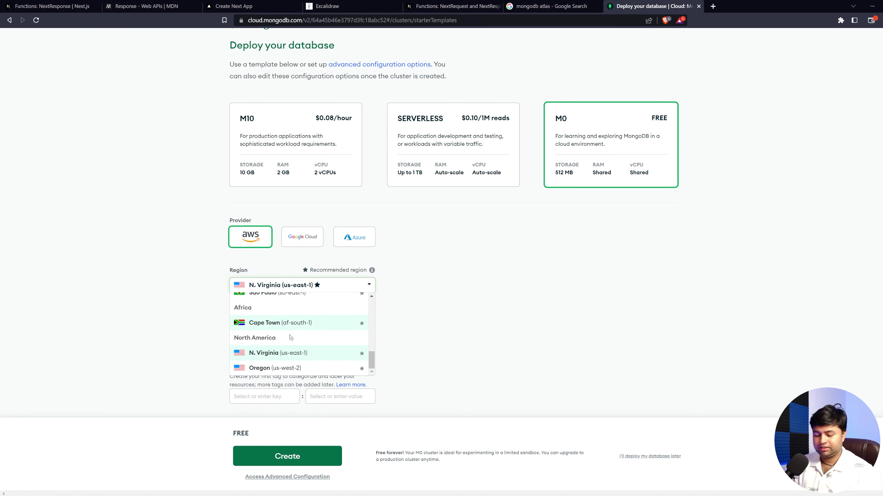
pyautogui.scroll(6, 289, 337)
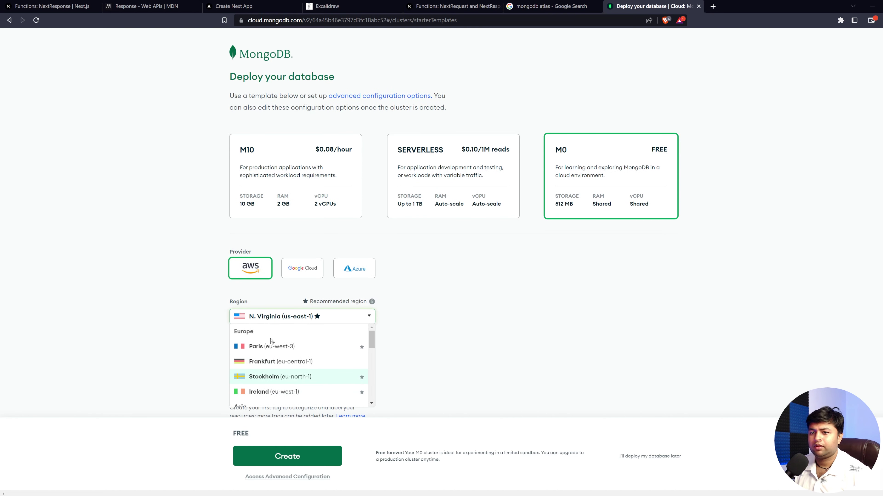
pyautogui.scroll(-3, 268, 337)
pyautogui.scroll(-1, 264, 337)
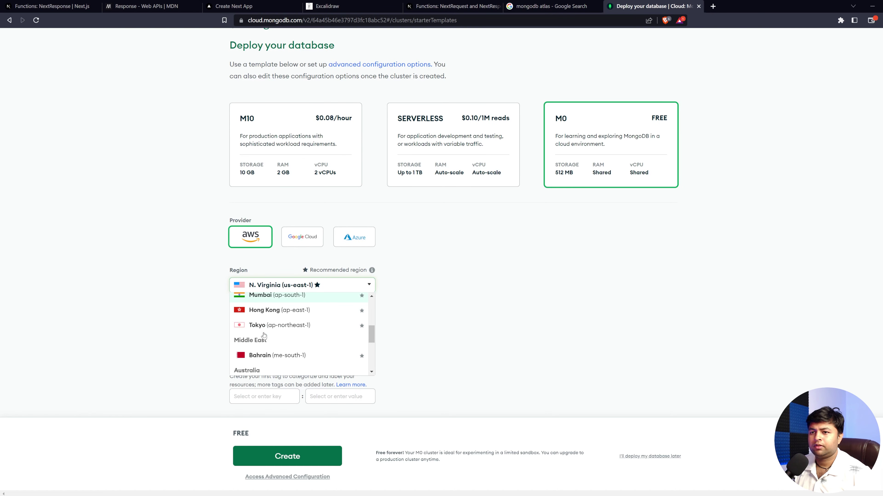
pyautogui.click(275, 294)
pyautogui.click(274, 292)
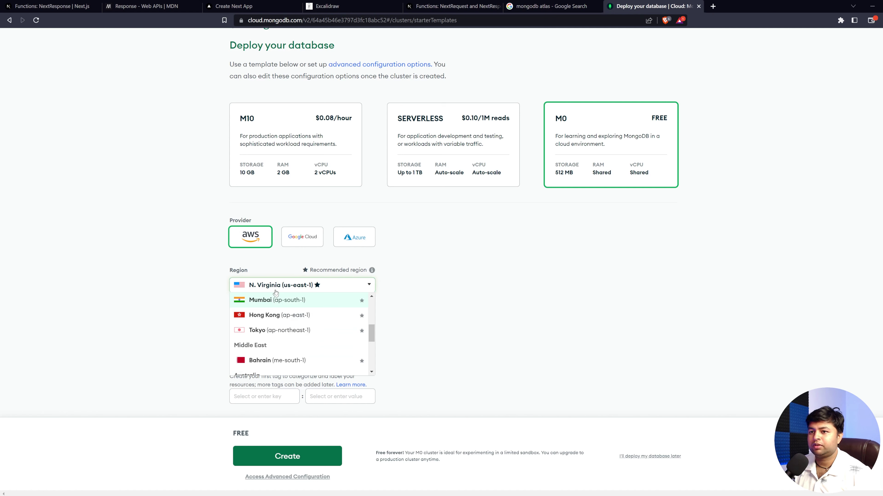
pyautogui.click(277, 297)
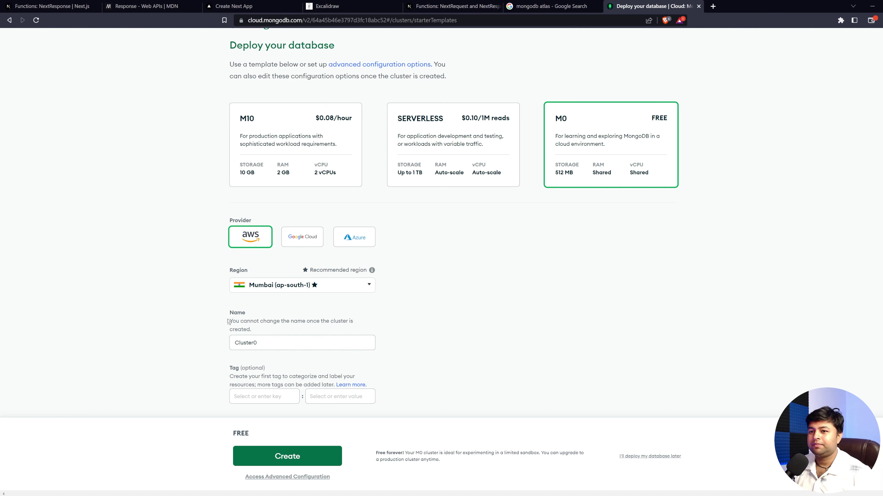
# Step: Keep the cluster name Cluster0 and submit the cluster for creation
pyautogui.moveTo(228, 321); pyautogui.dragTo(210, 349)
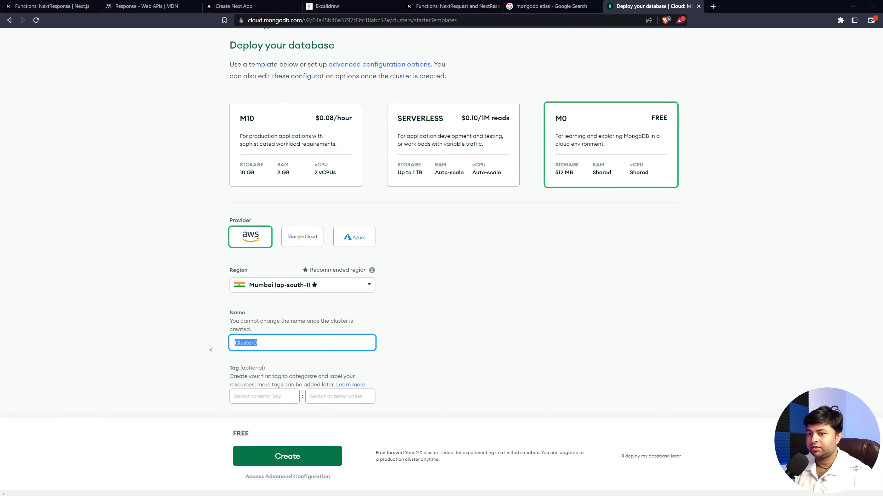
pyautogui.click(278, 343)
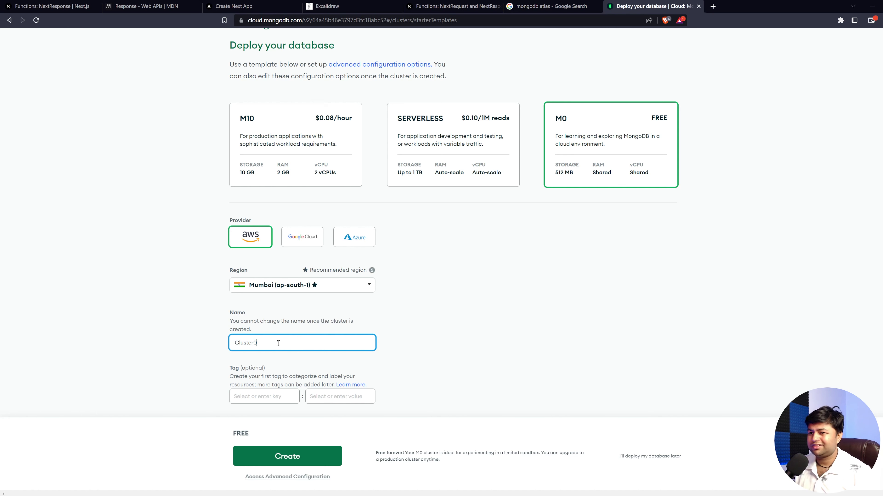
pyautogui.scroll(1, 256, 235)
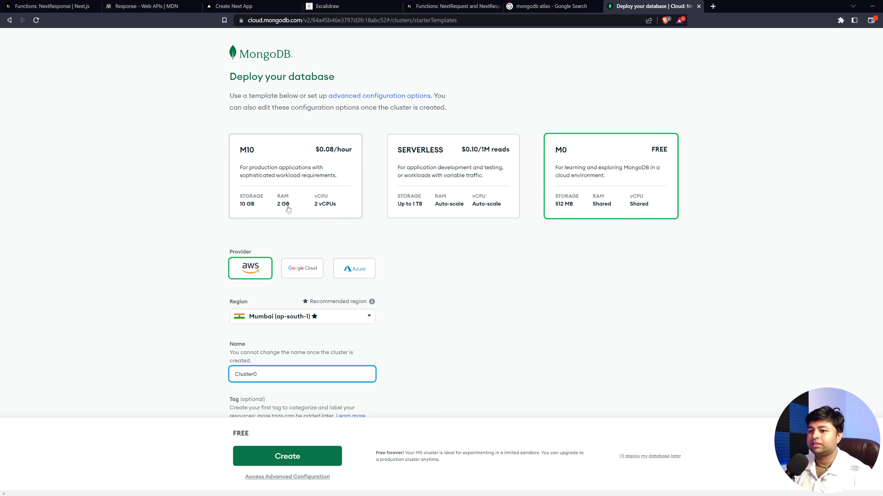
pyautogui.scroll(-1, 271, 383)
pyautogui.click(297, 464)
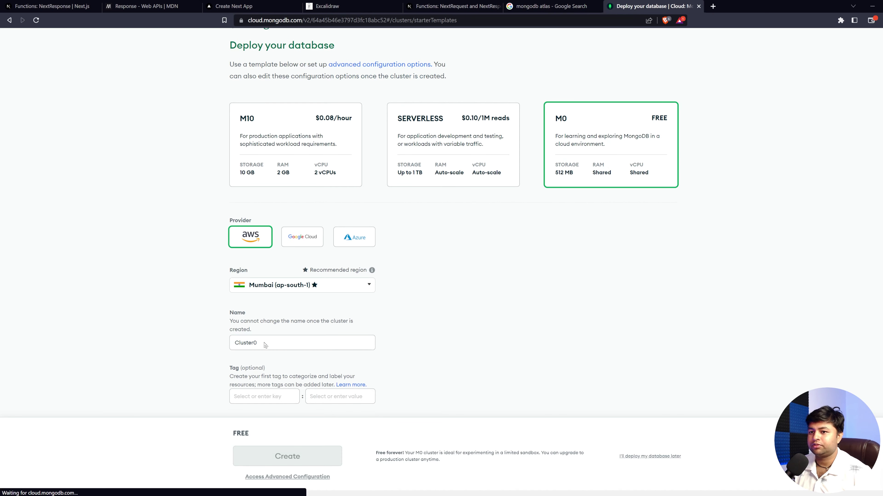
# Step: Retry the verification and cluster creation, then reload the Deploy your database page
pyautogui.click(274, 343)
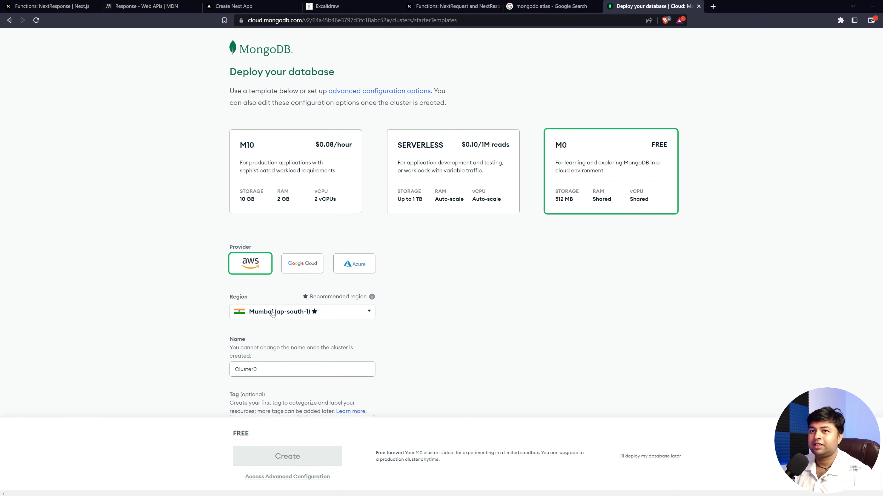
pyautogui.doubleClick(287, 457)
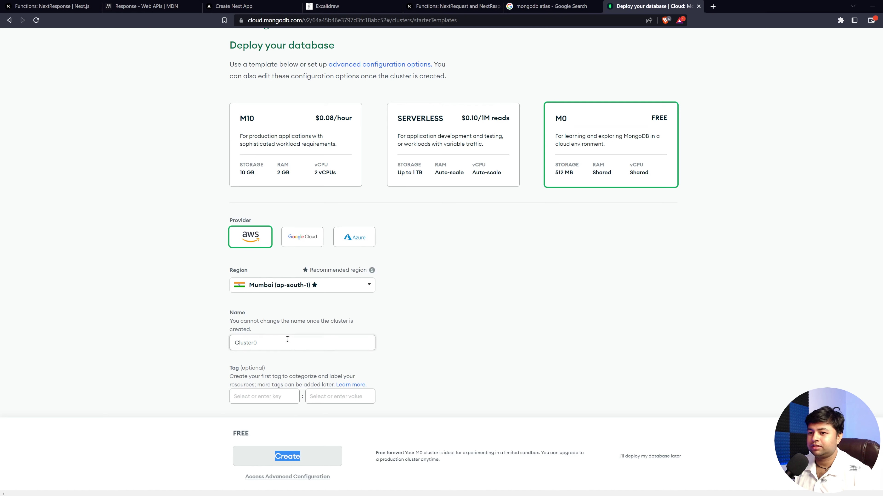
pyautogui.click(277, 348)
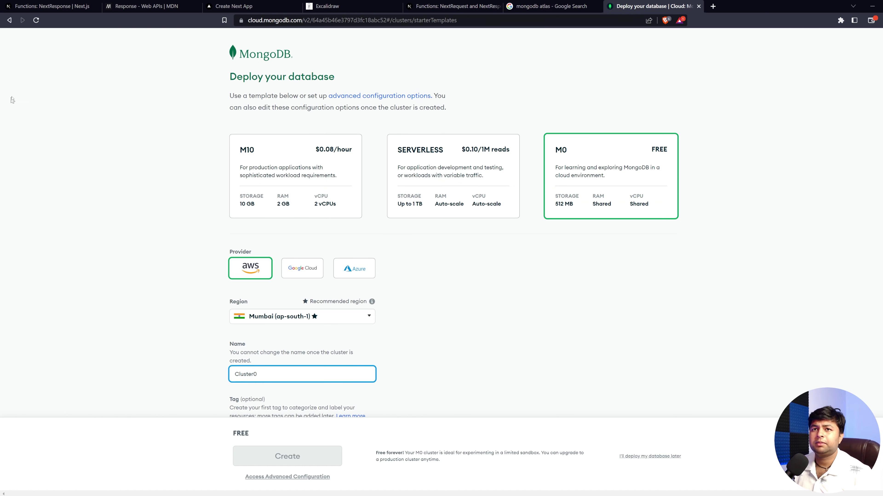
pyautogui.click(36, 20)
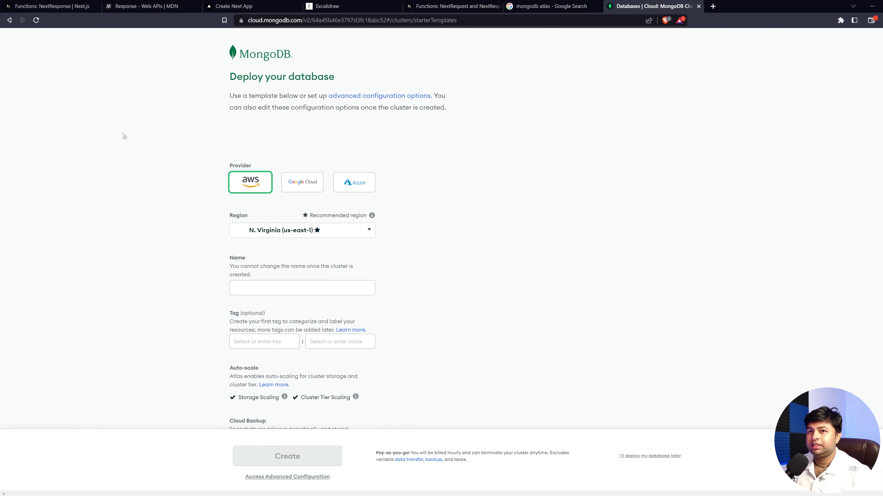
# Step: Create the M0 FREE cluster in the Mumbai (ap-south-1) region
pyautogui.scroll(-3, 318, 188)
pyautogui.scroll(2, 318, 188)
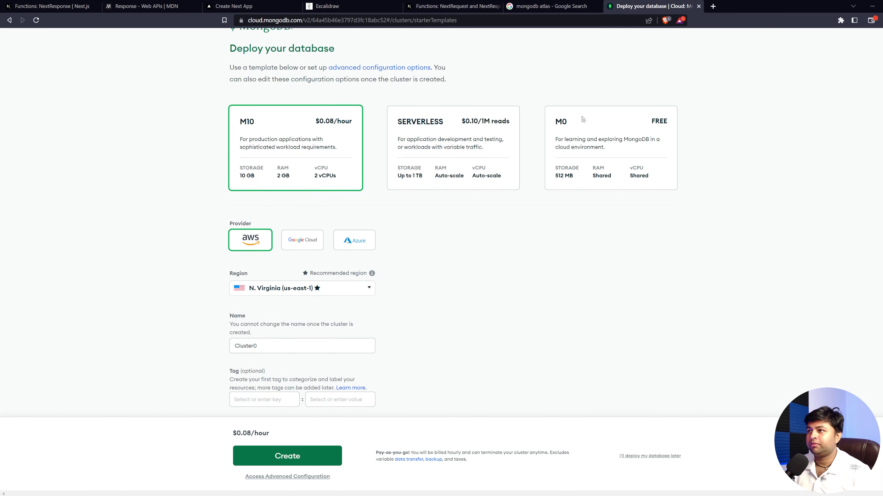
pyautogui.click(583, 148)
pyautogui.click(317, 284)
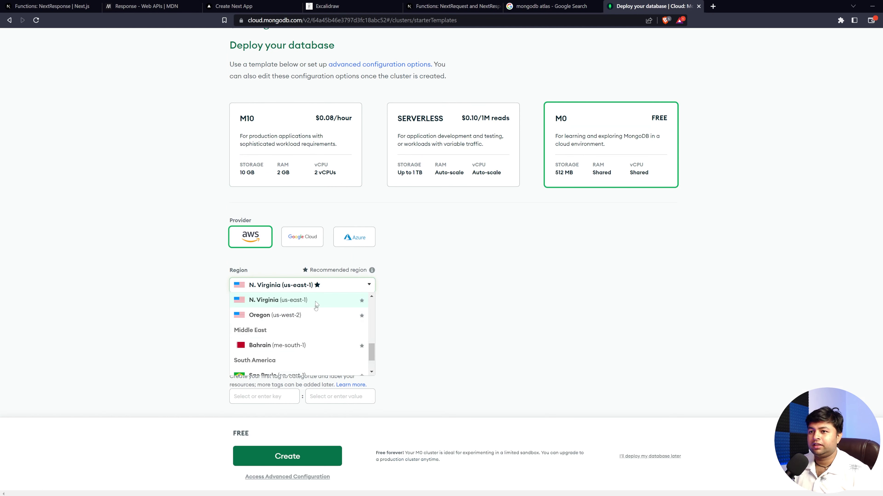
pyautogui.scroll(-2, 290, 348)
pyautogui.scroll(5, 286, 342)
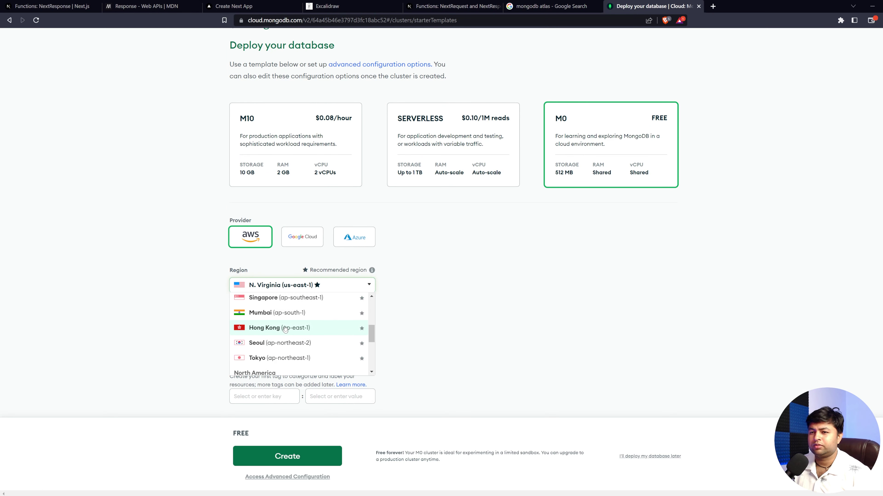
pyautogui.click(282, 312)
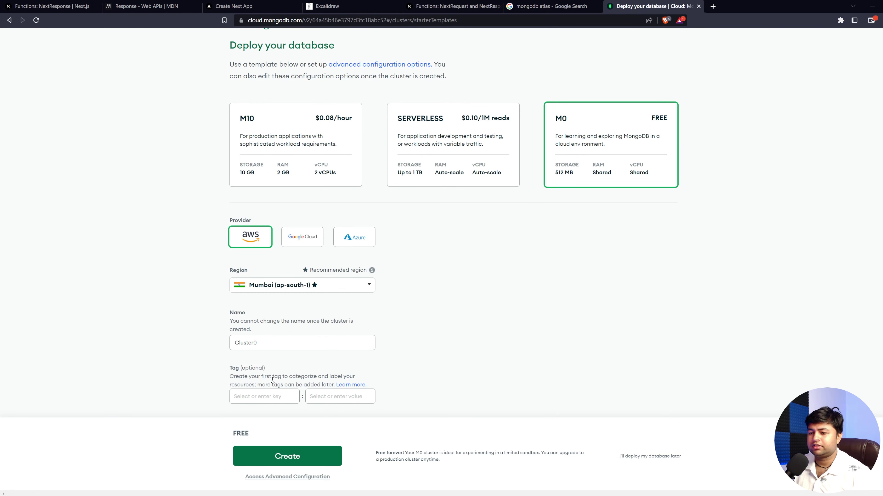
pyautogui.click(287, 456)
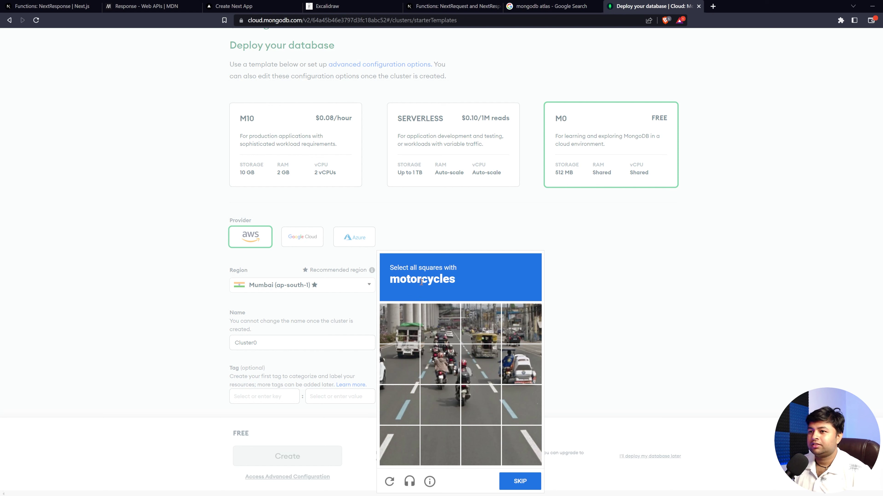
# Step: Solve the reCAPTCHA by marking the four motorcycle squares and verify
pyautogui.click(440, 364)
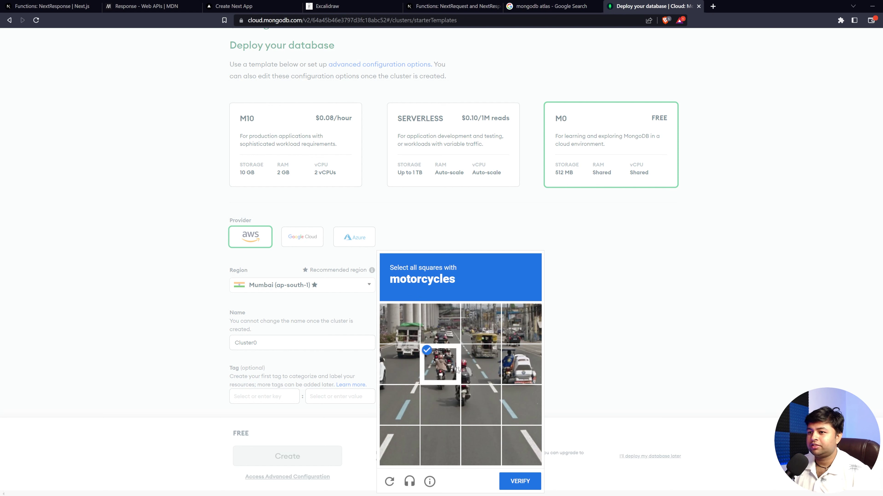
pyautogui.click(481, 364)
pyautogui.click(481, 405)
pyautogui.click(440, 405)
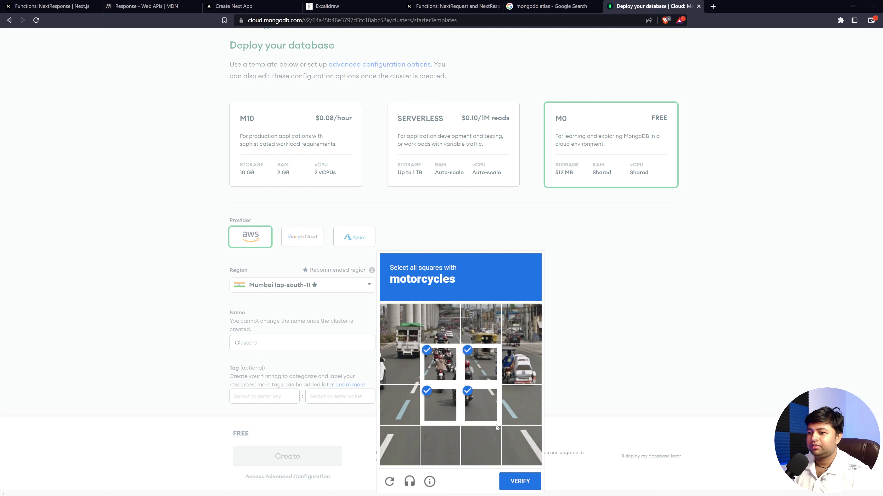
pyautogui.click(516, 482)
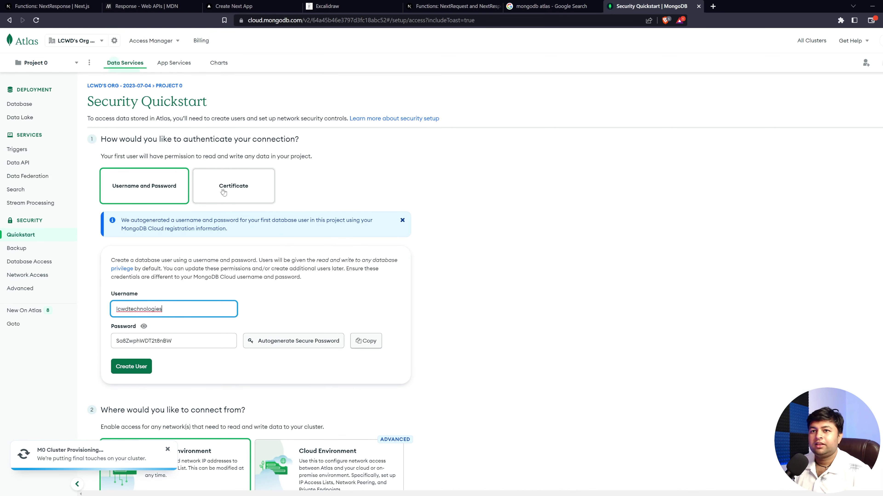
# Step: Dismiss the autogenerated username and password notice, then go to Database Deployments
pyautogui.moveTo(208, 102); pyautogui.dragTo(122, 102)
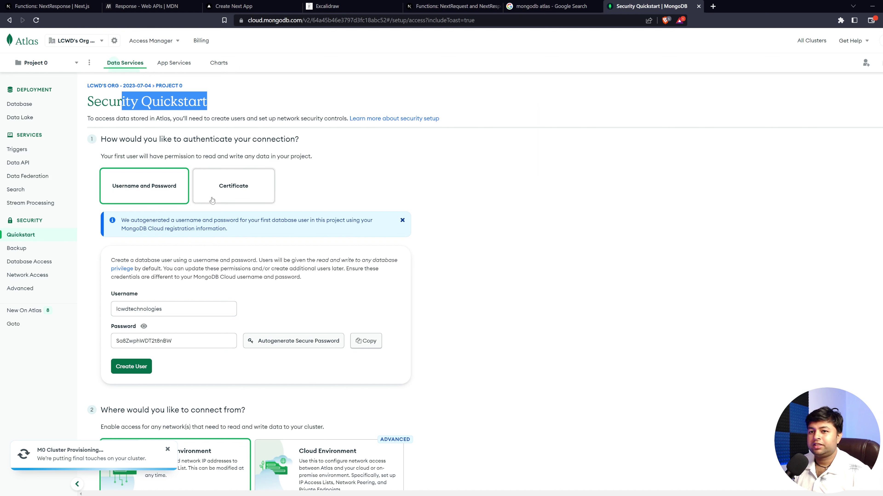
pyautogui.click(173, 313)
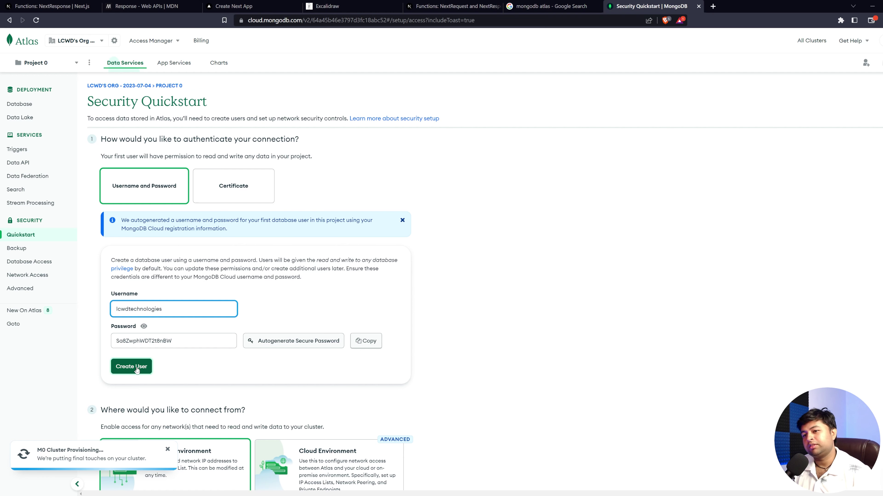
pyautogui.scroll(-1, 157, 322)
pyautogui.scroll(1, 157, 322)
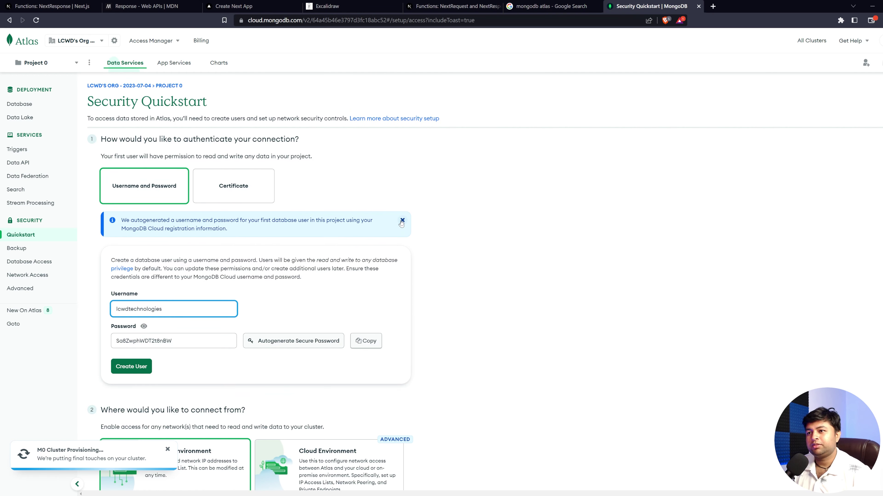
pyautogui.click(402, 182)
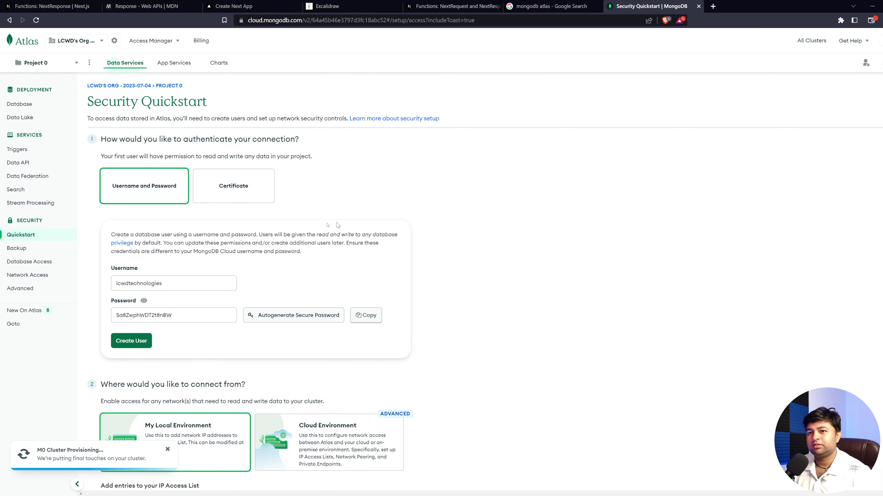
pyautogui.click(20, 104)
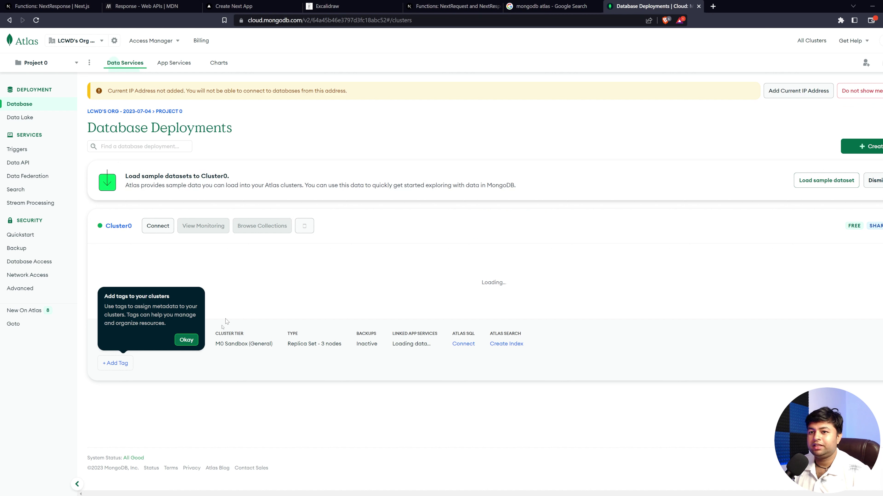
# Step: Dismiss the cluster tagging tip and enlarge the browser window to show Cluster0's metrics
pyautogui.click(187, 339)
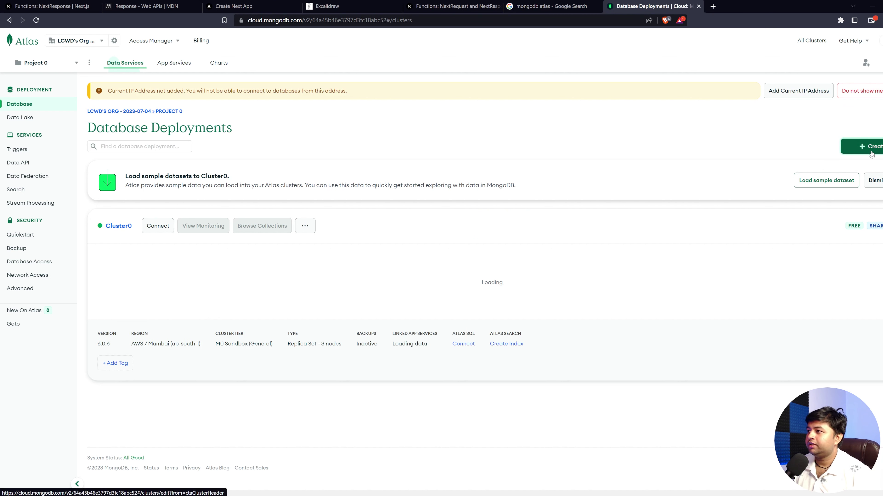
pyautogui.moveTo(792, 6); pyautogui.dragTo(345, 18)
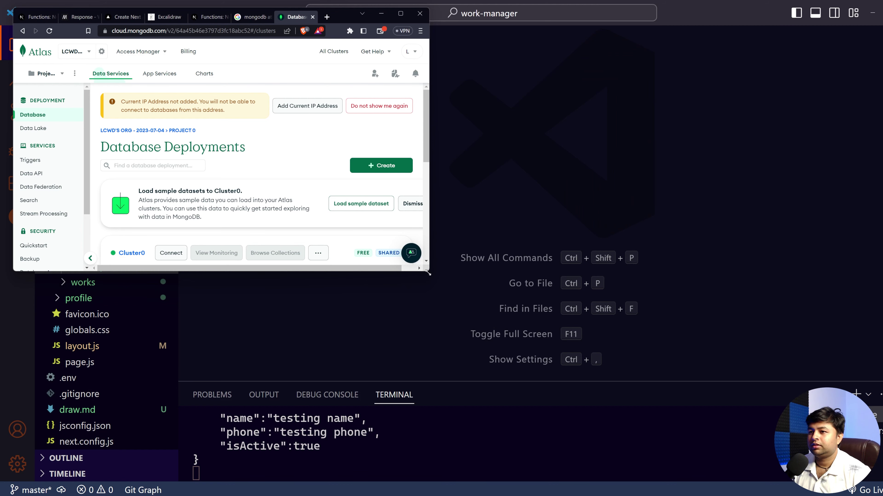
pyautogui.moveTo(430, 272); pyautogui.dragTo(820, 481)
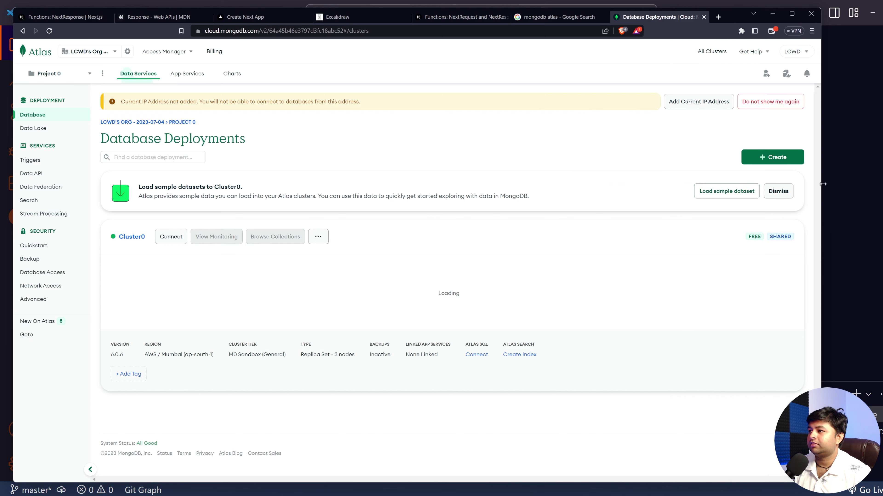
pyautogui.moveTo(822, 179); pyautogui.dragTo(864, 189)
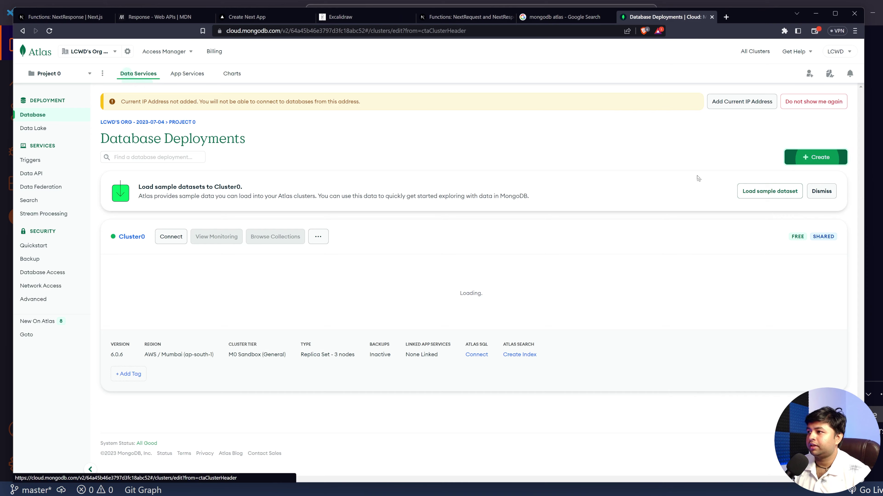
pyautogui.click(820, 163)
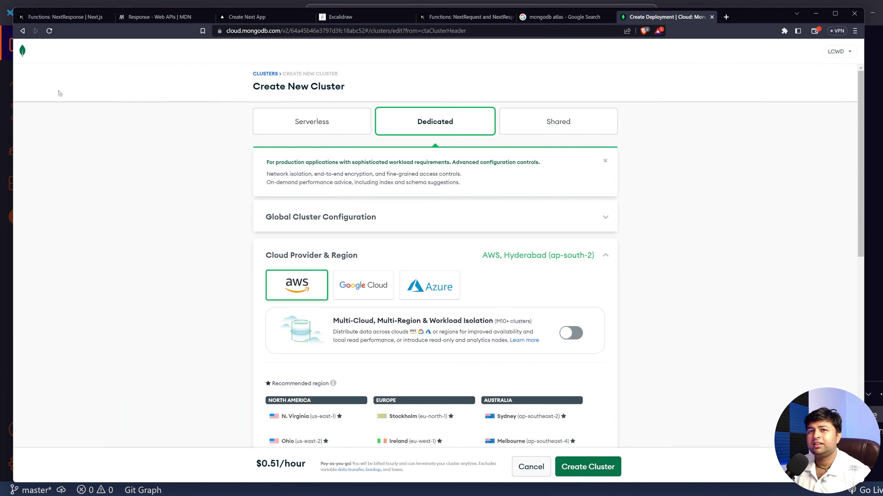
pyautogui.click(23, 31)
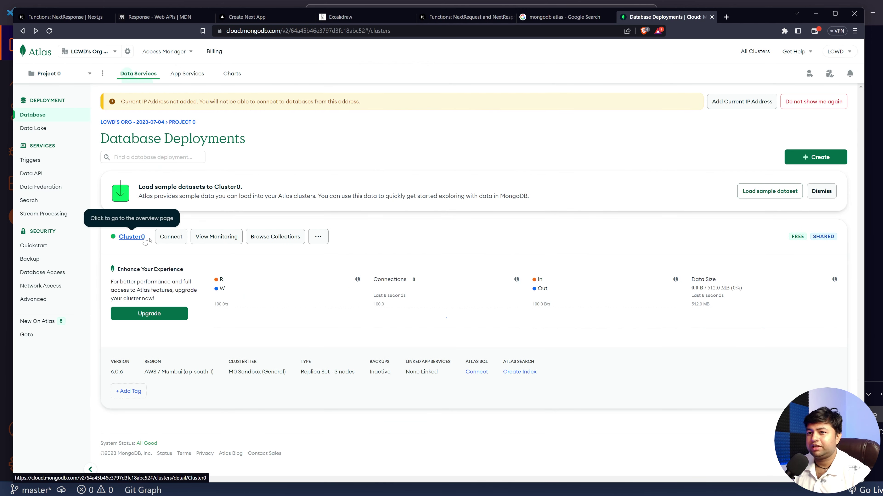
# Step: Open Cluster0's Collections tab, which shows 0 databases and 0 collections
pyautogui.click(136, 238)
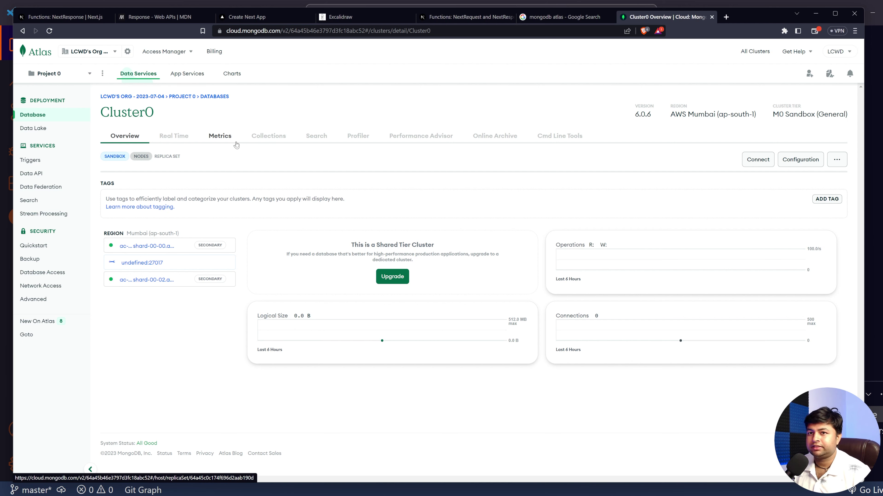
pyautogui.click(269, 139)
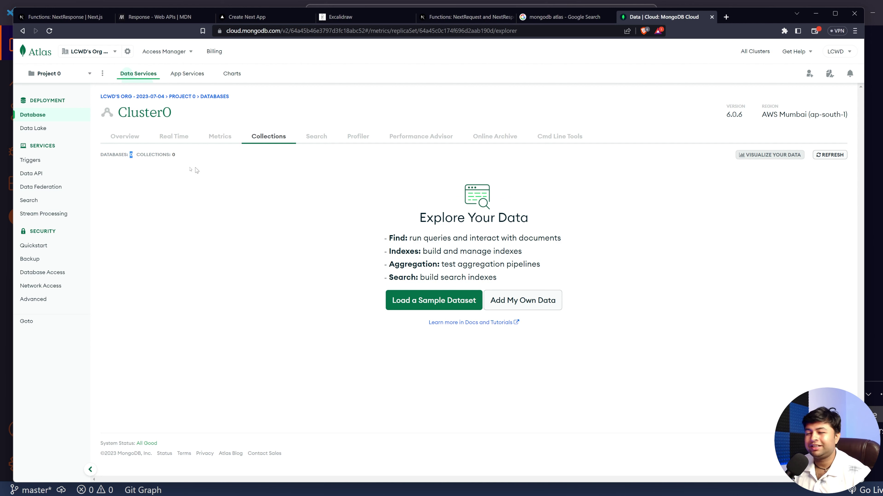
# Step: Return to Database Deployments and open the Network Access settings
pyautogui.click(33, 114)
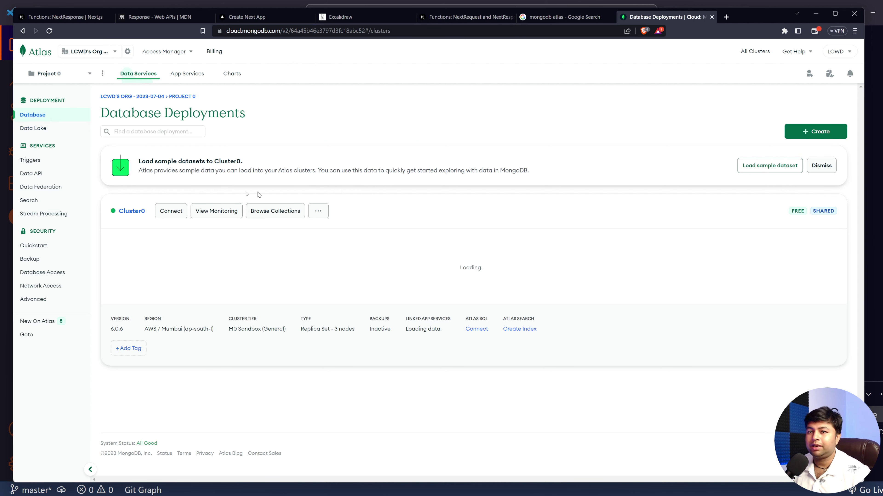
pyautogui.moveTo(148, 225); pyautogui.dragTo(109, 238)
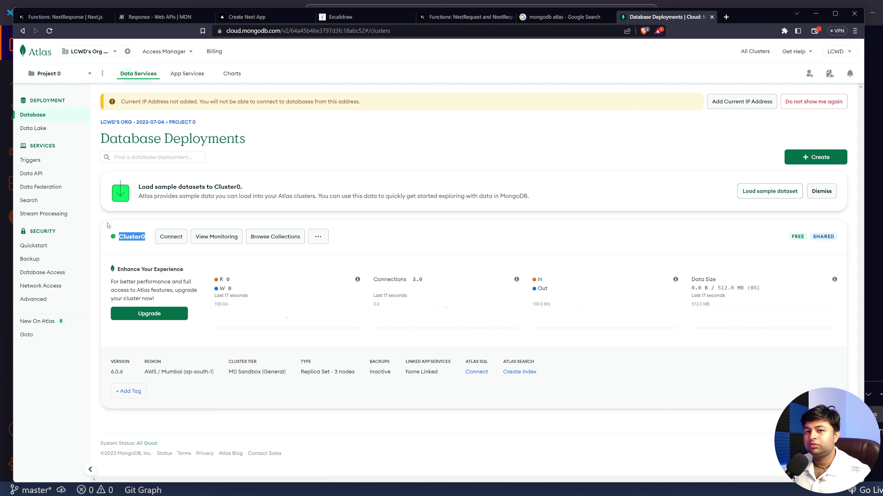
pyautogui.click(42, 289)
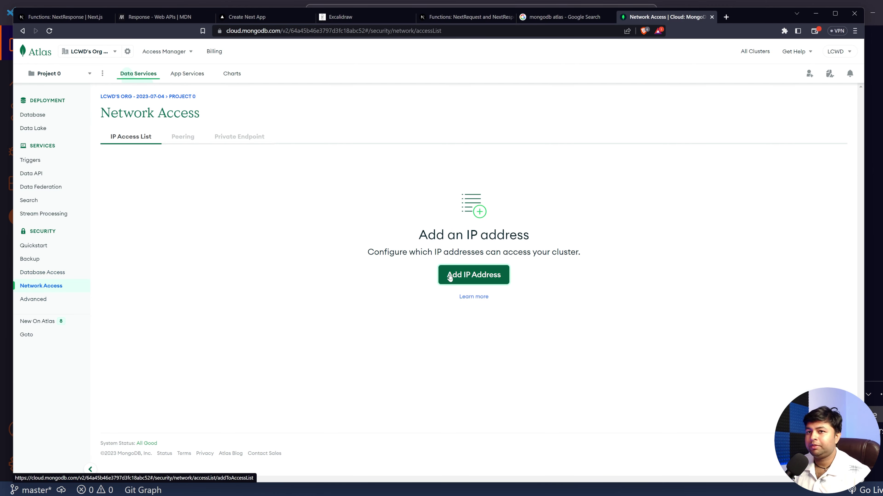
# Step: Add and confirm an IP access entry allowing access from anywhere (0.0.0.0/0)
pyautogui.click(473, 305)
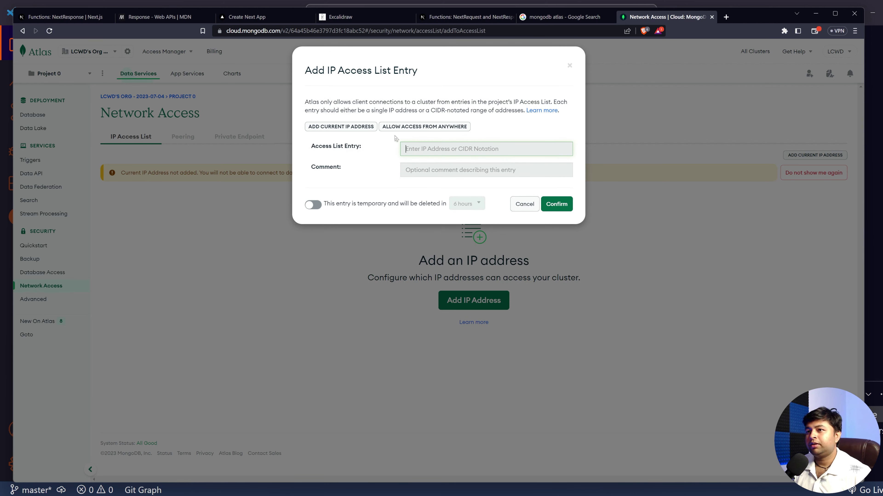
pyautogui.click(448, 132)
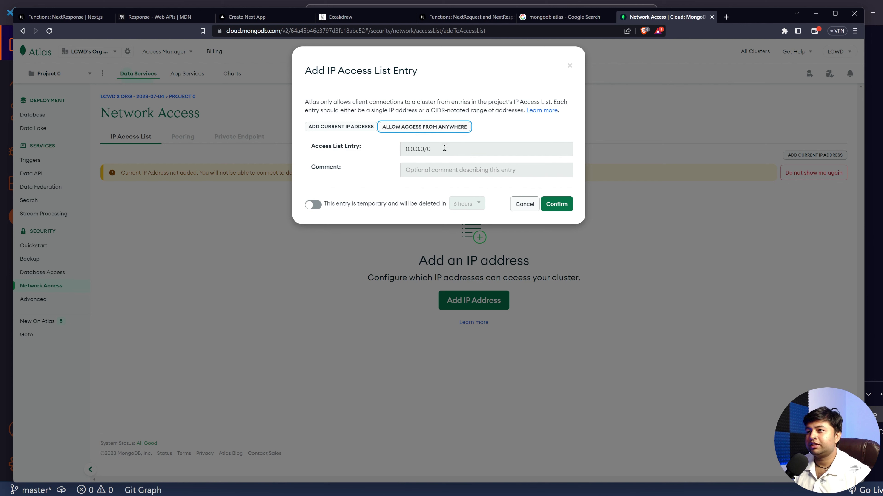
pyautogui.moveTo(444, 148); pyautogui.dragTo(376, 153)
pyautogui.click(397, 147)
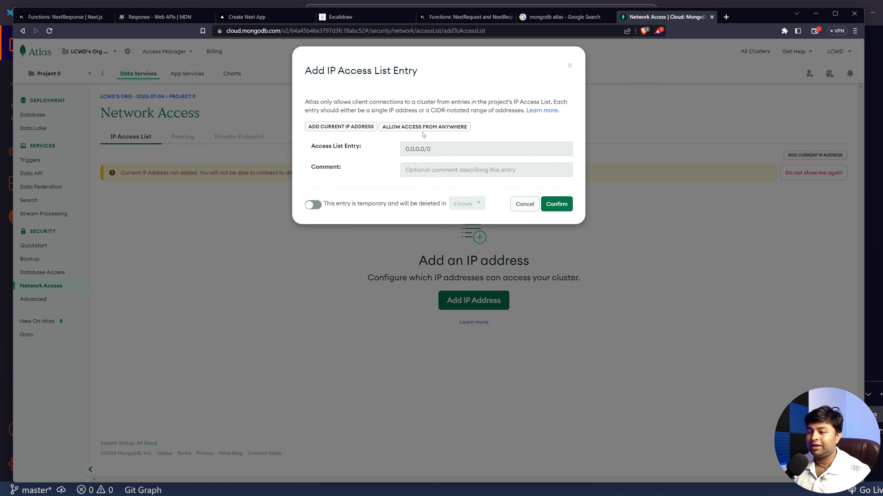
pyautogui.moveTo(434, 148); pyautogui.dragTo(413, 148)
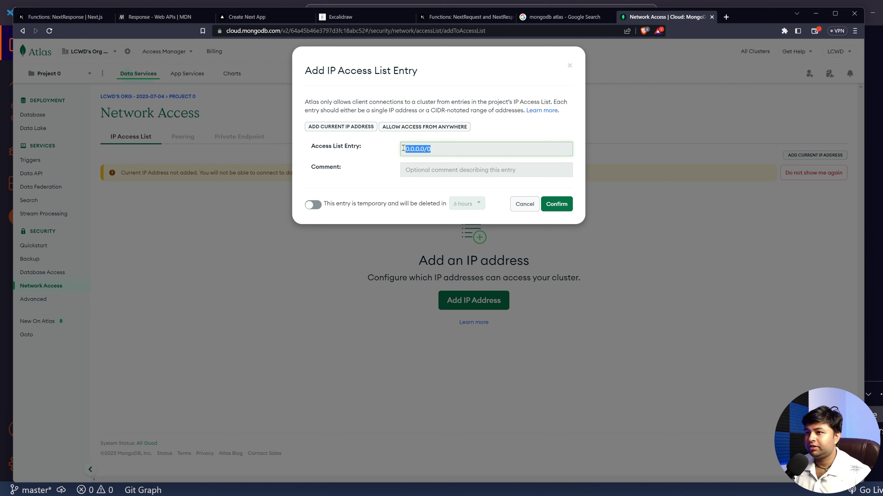
pyautogui.moveTo(437, 151); pyautogui.dragTo(392, 157)
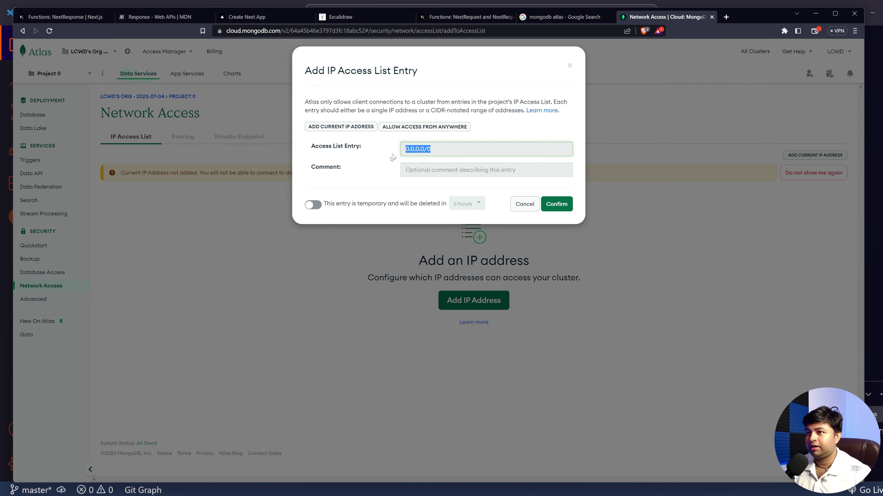
pyautogui.click(556, 204)
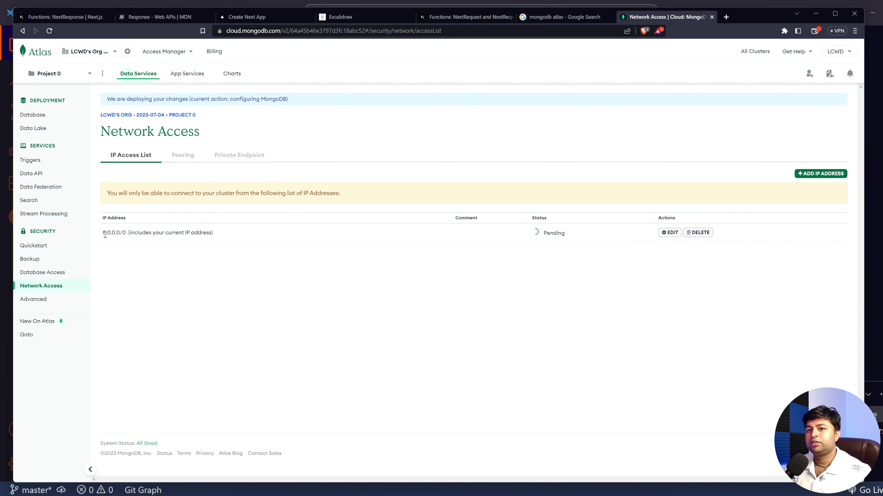
pyautogui.moveTo(103, 233); pyautogui.dragTo(130, 240)
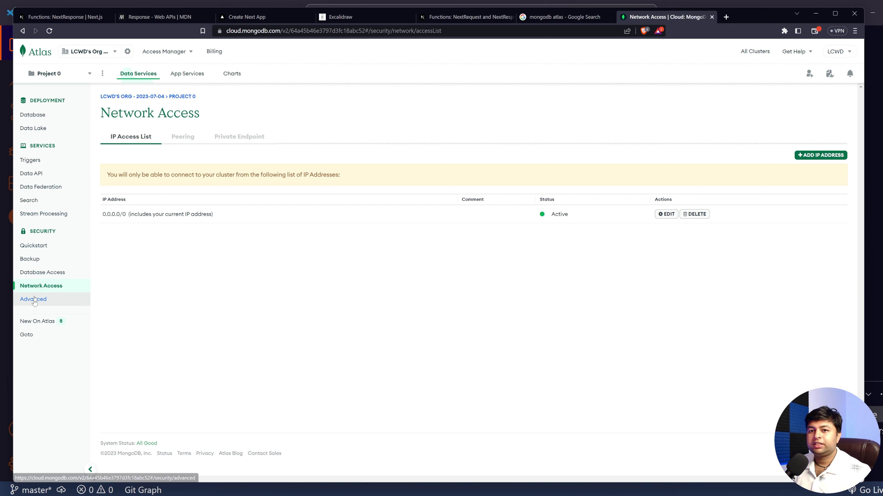
# Step: Start a new database user on Database Access, entering its username and password
pyautogui.click(54, 276)
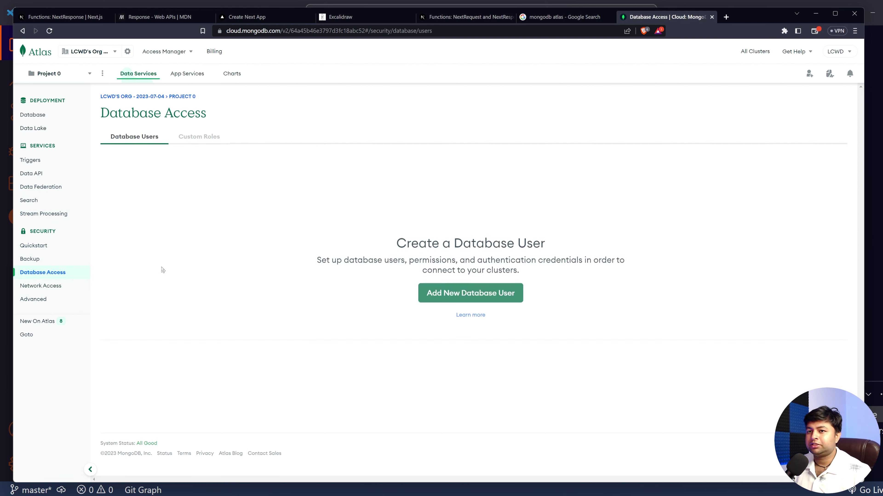
pyautogui.click(466, 292)
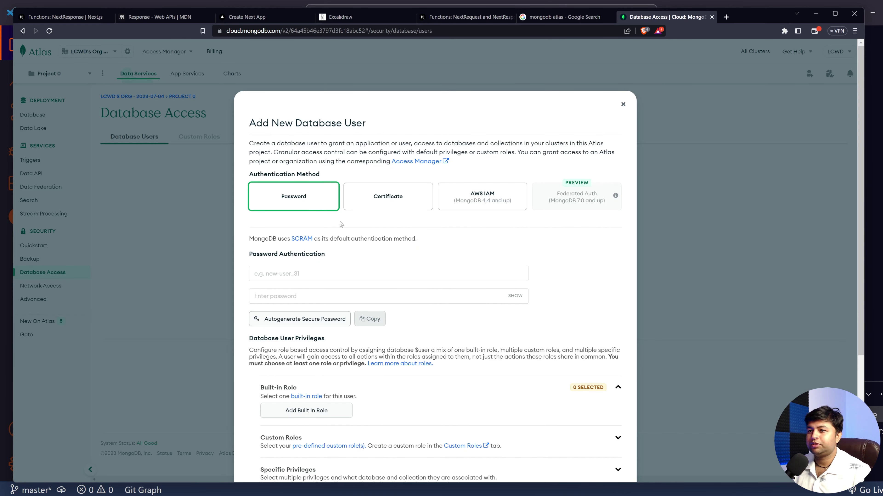
pyautogui.scroll(-2, 341, 224)
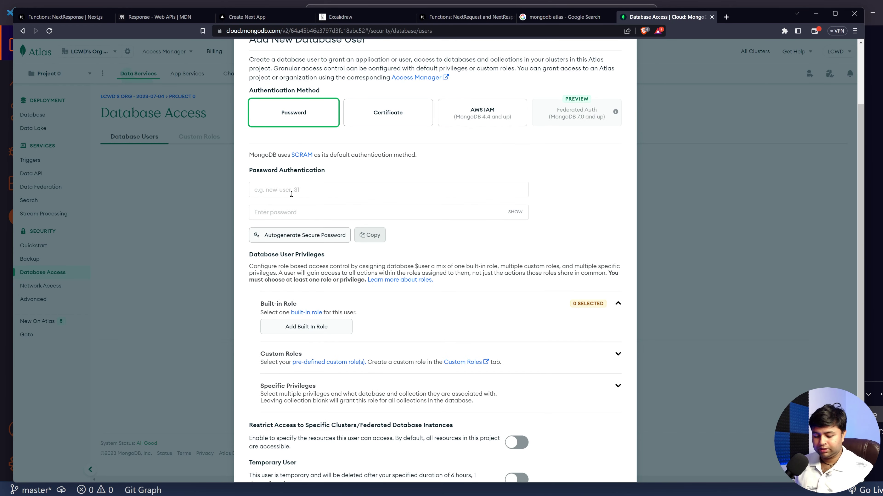
pyautogui.write('substring')
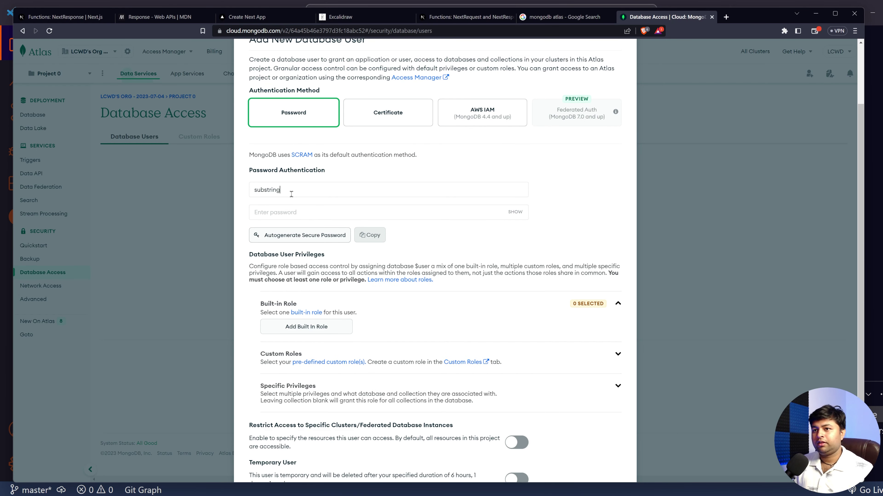
pyautogui.click(292, 211)
pyautogui.write('12')
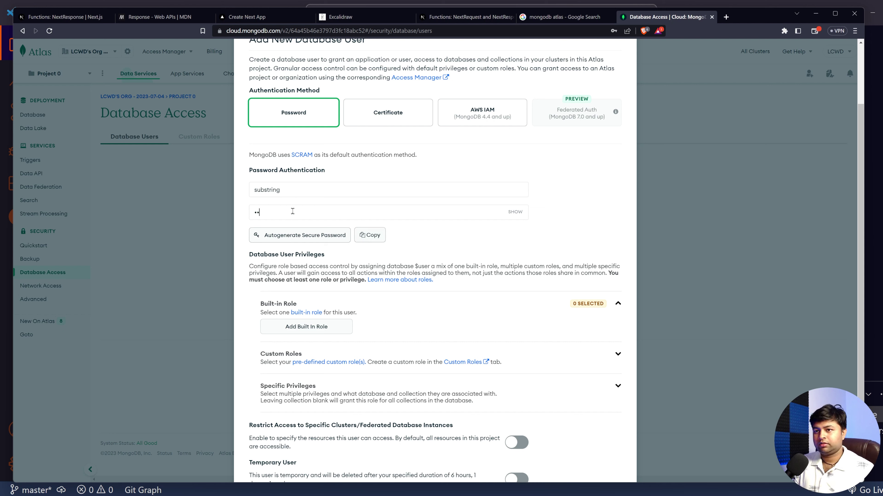
pyautogui.press('BackSpace')
pyautogui.press('BackSpace')
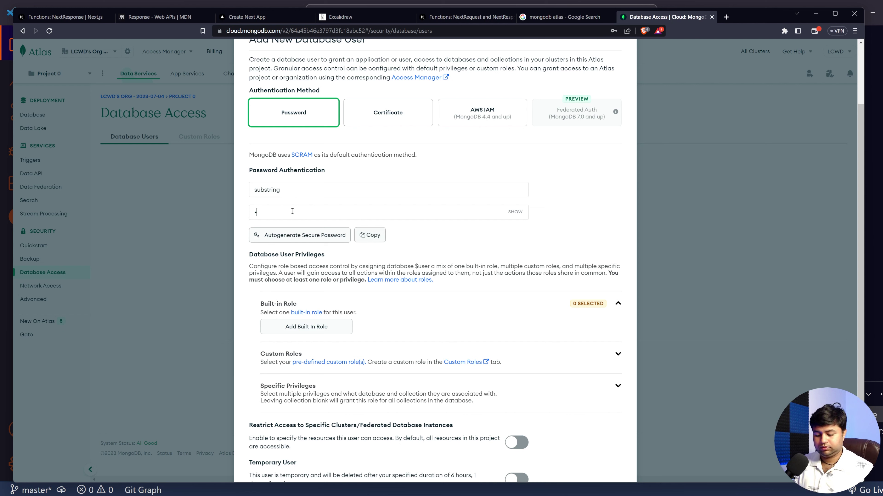
pyautogui.write('12')
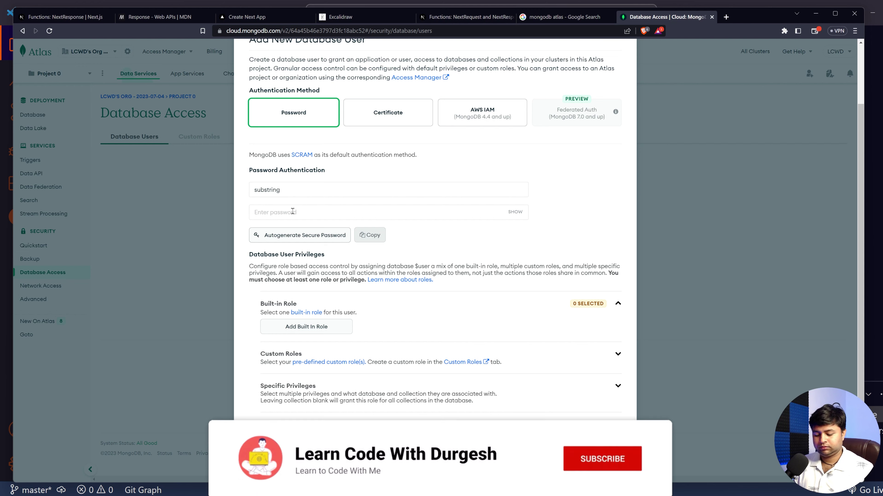
pyautogui.write('3456789')
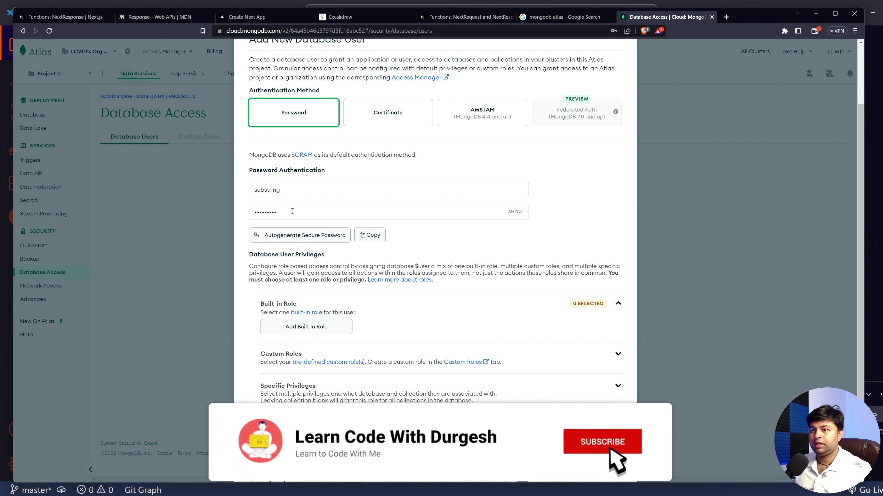
pyautogui.click(515, 211)
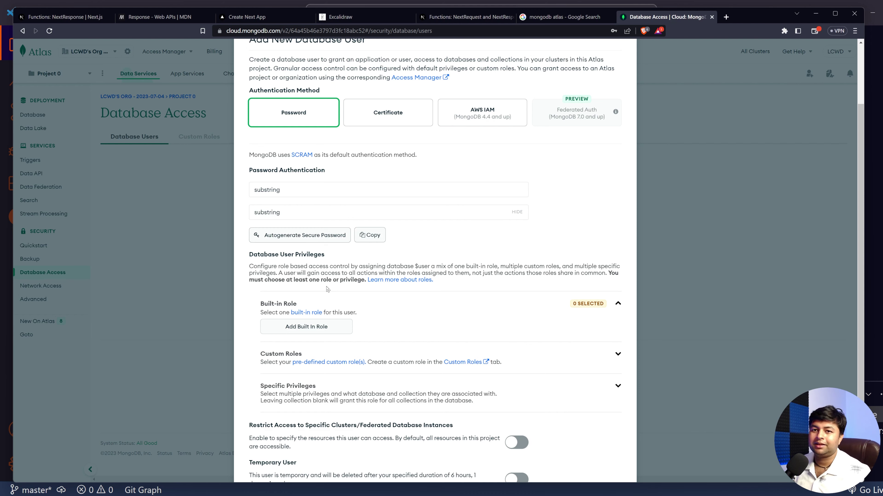
# Step: Give the user the built-in role 'Read and write to any database' and add it
pyautogui.scroll(-3, 309, 290)
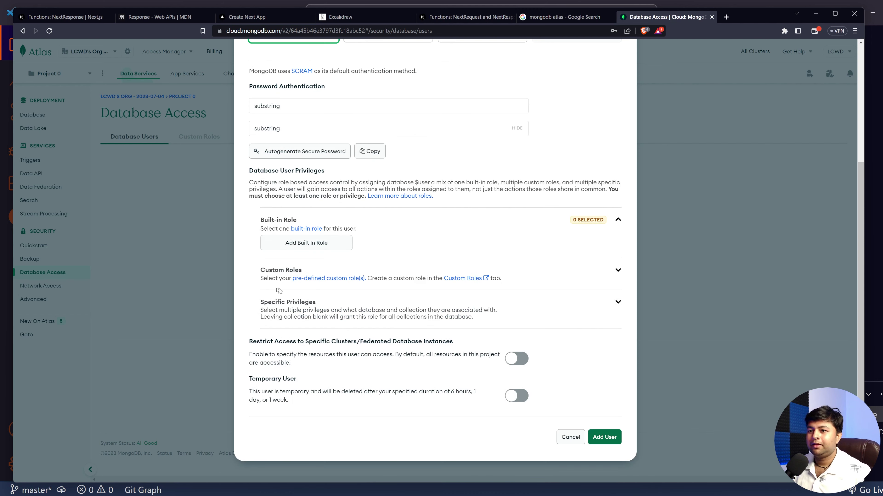
pyautogui.click(289, 245)
pyautogui.click(289, 243)
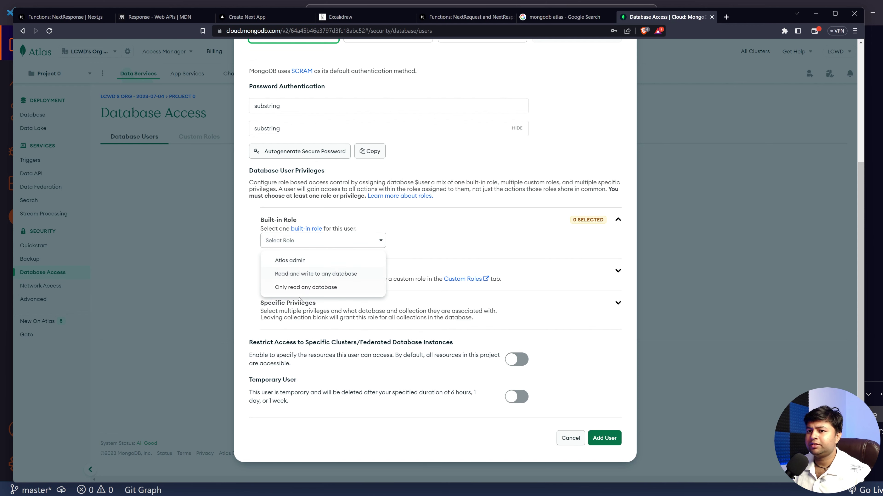
pyautogui.click(280, 275)
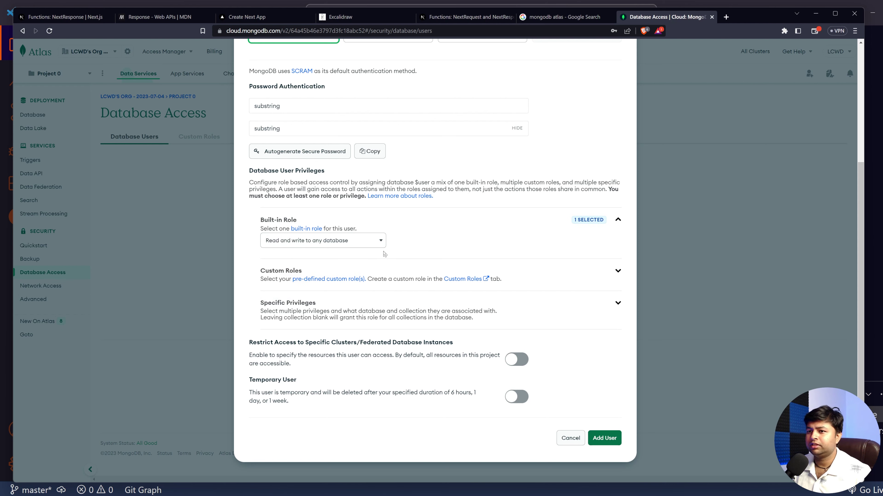
pyautogui.scroll(-1, 422, 326)
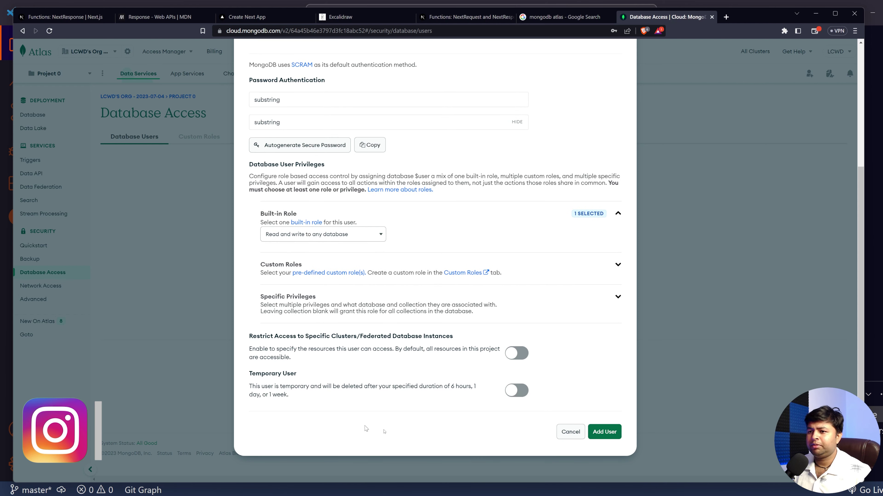
pyautogui.click(604, 432)
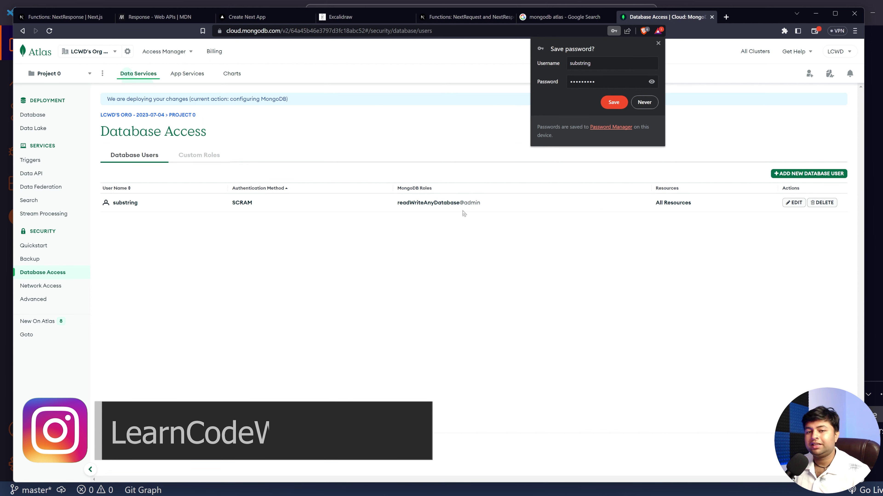
# Step: Decline the browser's password save, view Cluster0's details, then return to Database Deployments
pyautogui.click(643, 102)
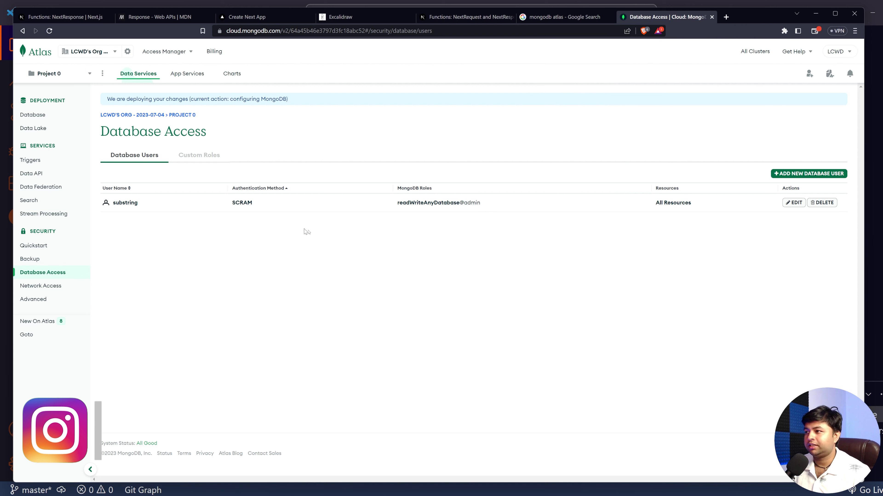
pyautogui.click(33, 114)
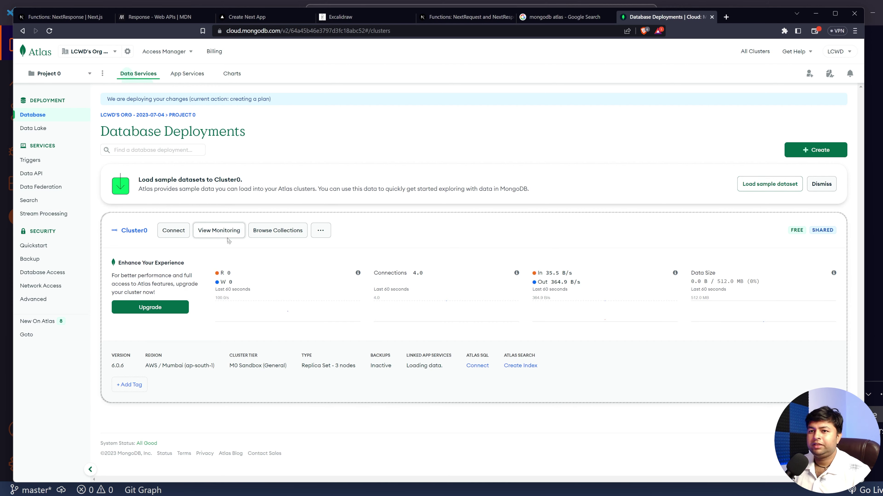
pyautogui.click(135, 231)
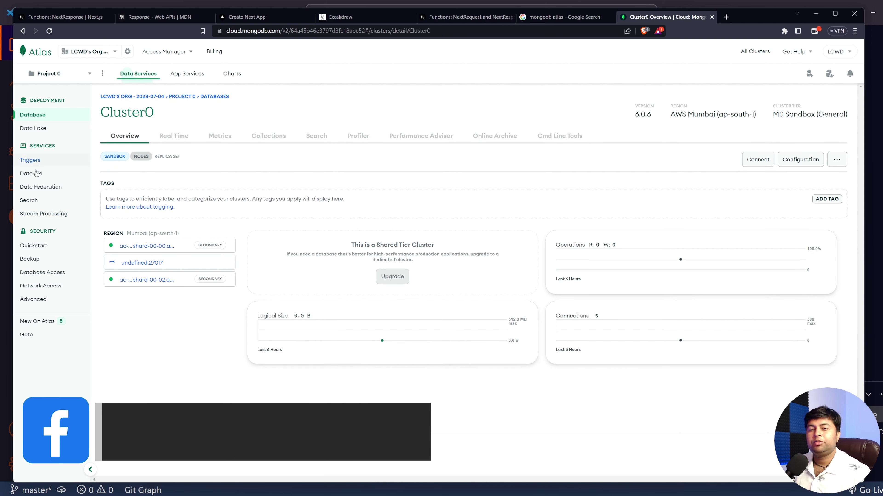
pyautogui.click(38, 121)
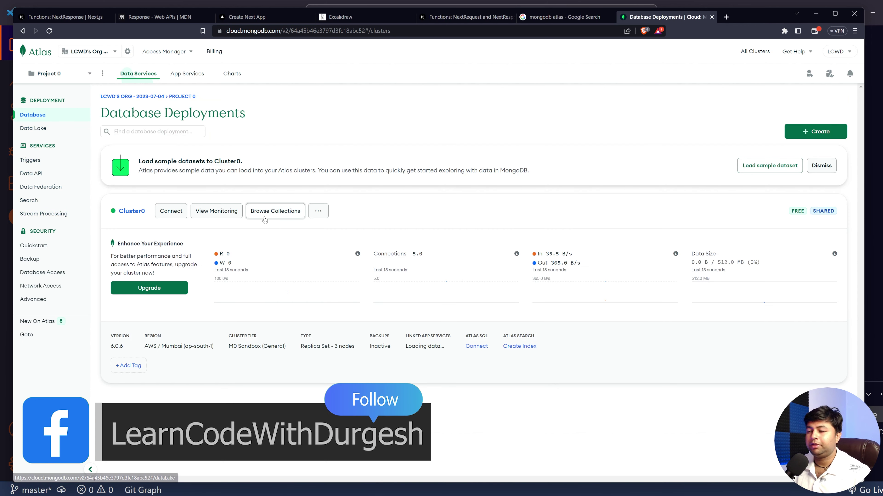
# Step: Copy Cluster0's Compass connection string from its Connect options and switch to VS Code
pyautogui.click(170, 212)
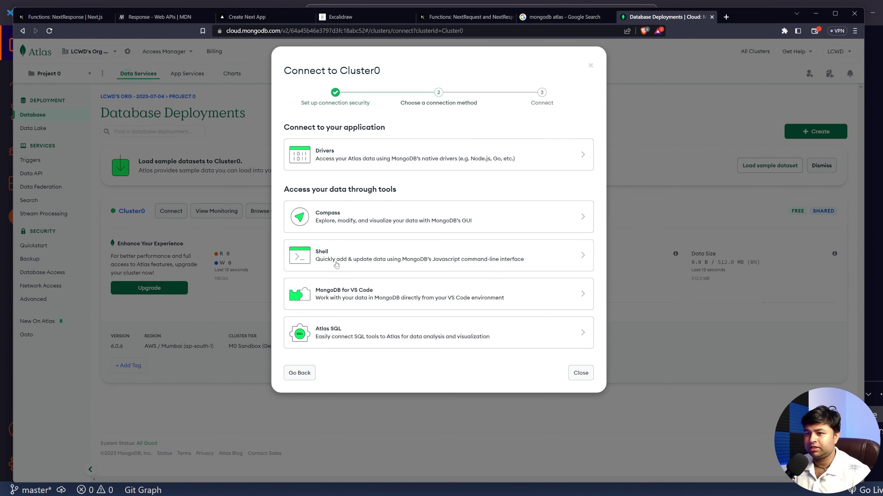
pyautogui.click(318, 213)
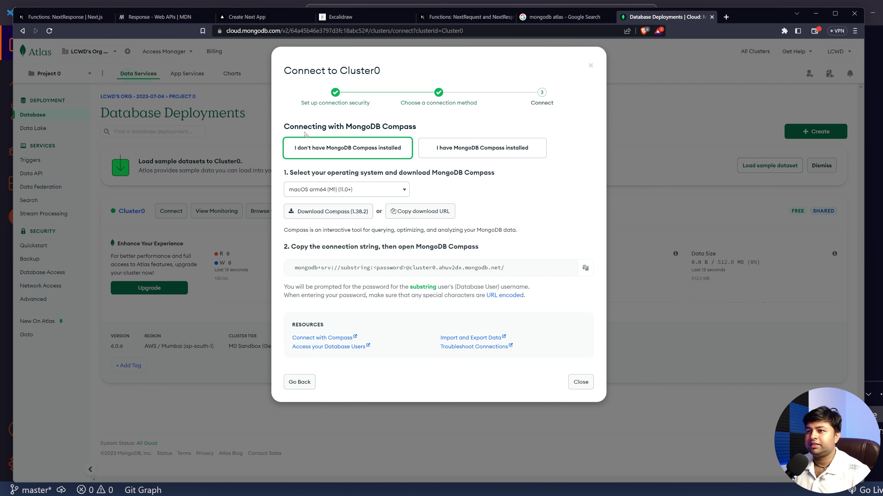
pyautogui.moveTo(297, 269); pyautogui.dragTo(515, 274)
pyautogui.click(585, 267)
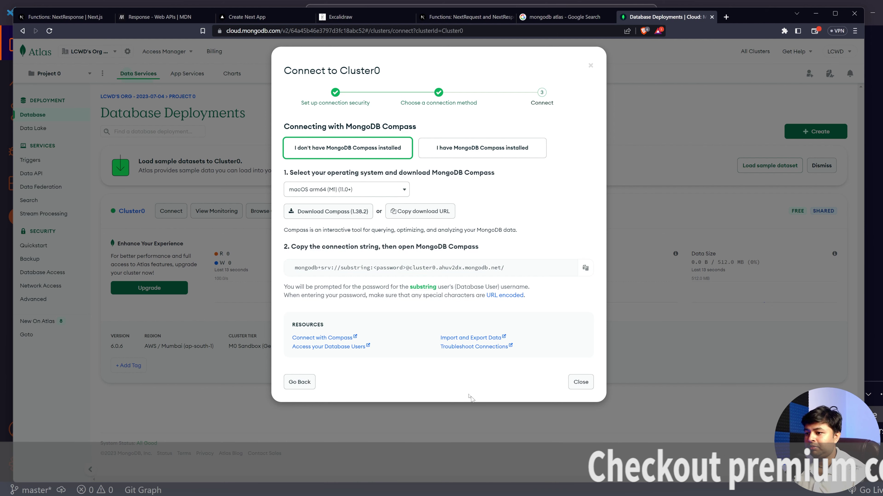
pyautogui.hotkey('alt', 'Tab')
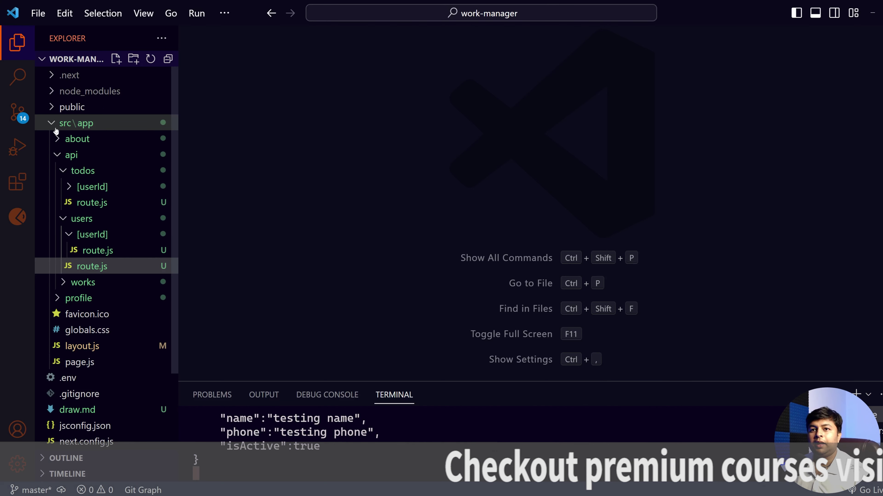
# Step: In .env, add MONGO_DB_URL= followed by the pasted Cluster0 connection string
pyautogui.click(63, 125)
pyautogui.rightClick(85, 338)
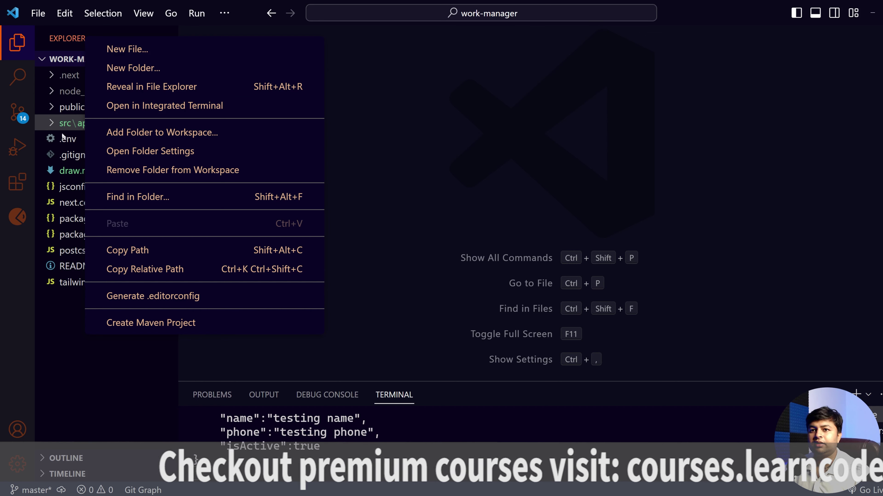
pyautogui.click(64, 144)
pyautogui.click(64, 143)
pyautogui.click(351, 122)
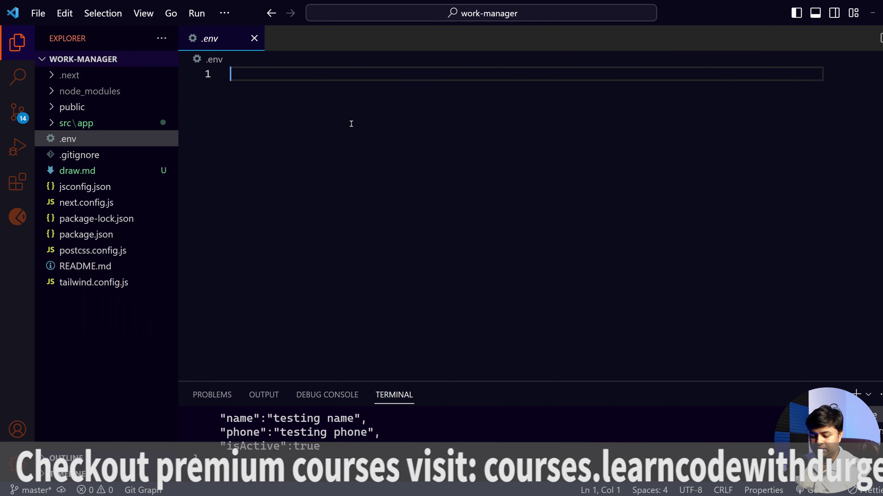
pyautogui.write('MONGO_')
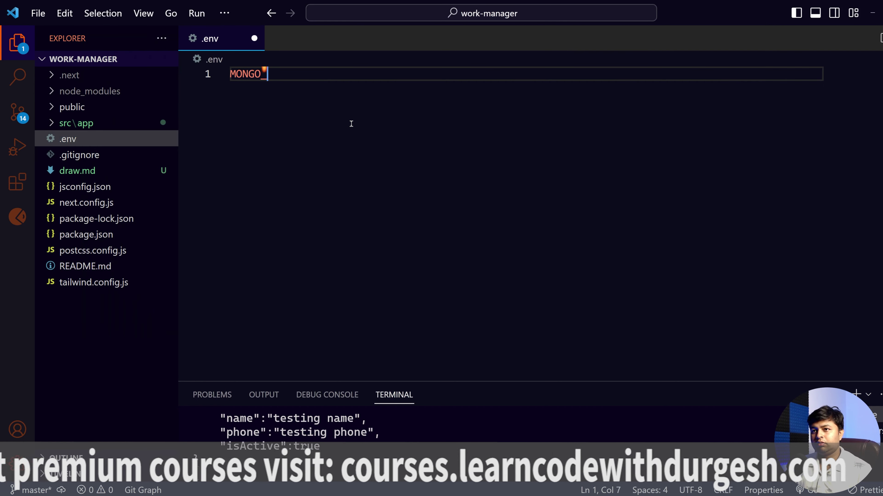
pyautogui.write('DB_URL=')
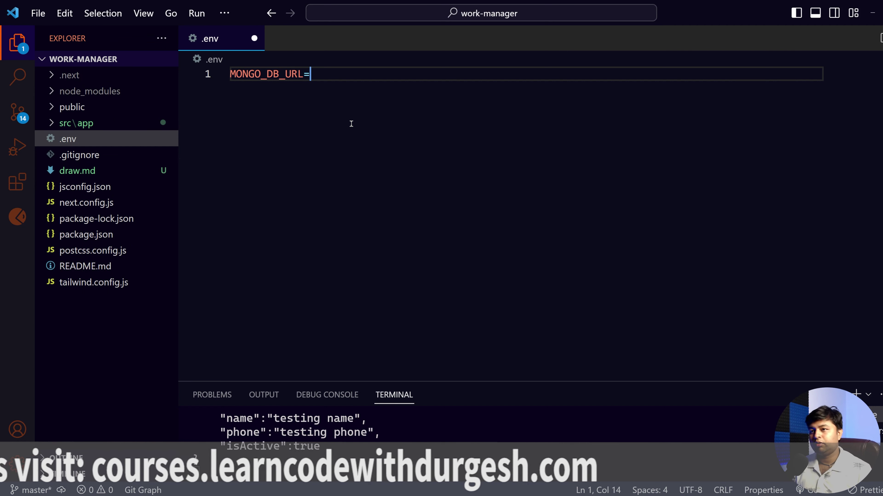
pyautogui.hotkey('ctrl', 'v')
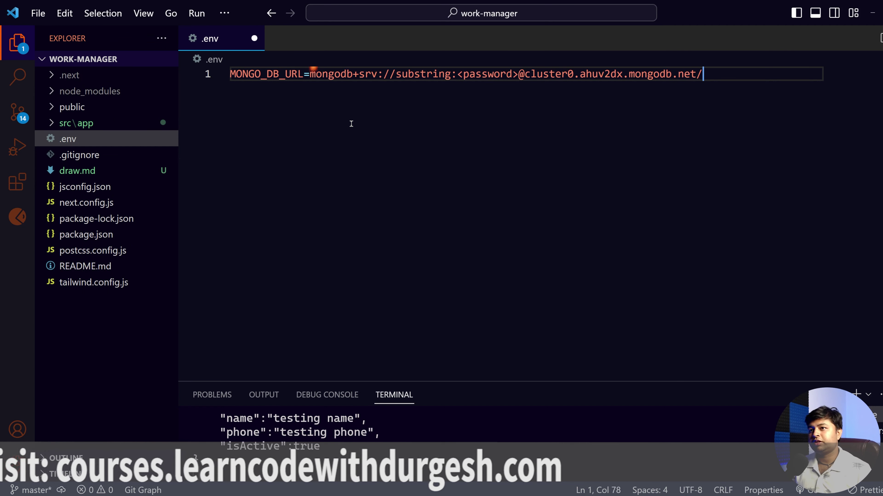
# Step: Replace the <password> placeholder with the database user's password and save .env
pyautogui.scroll(1, 418, 146)
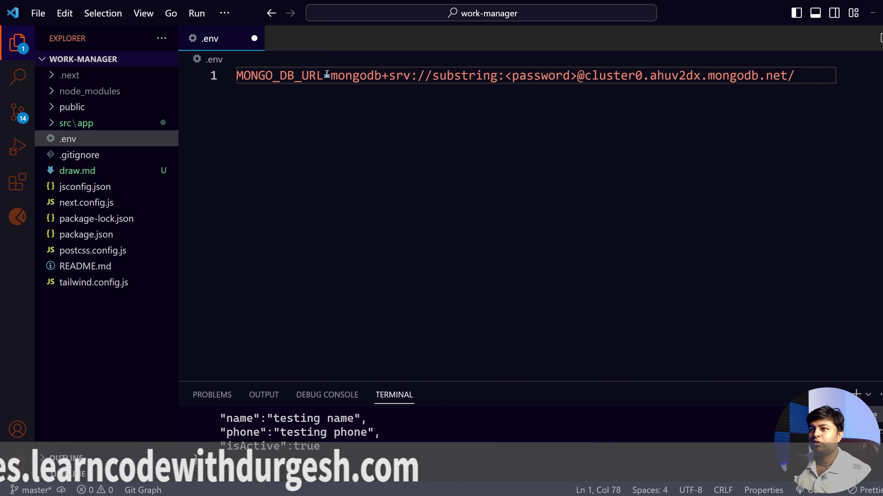
pyautogui.moveTo(323, 76); pyautogui.dragTo(231, 73)
pyautogui.click(362, 122)
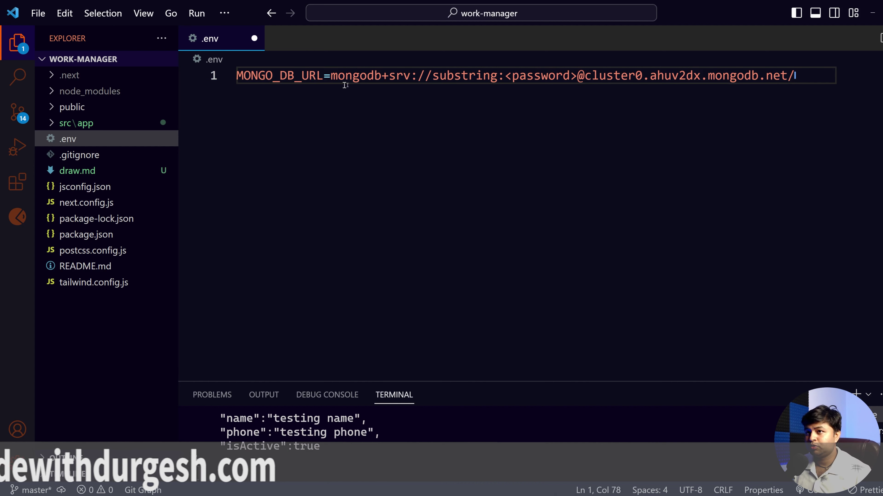
pyautogui.moveTo(331, 76); pyautogui.dragTo(499, 80)
pyautogui.click(446, 163)
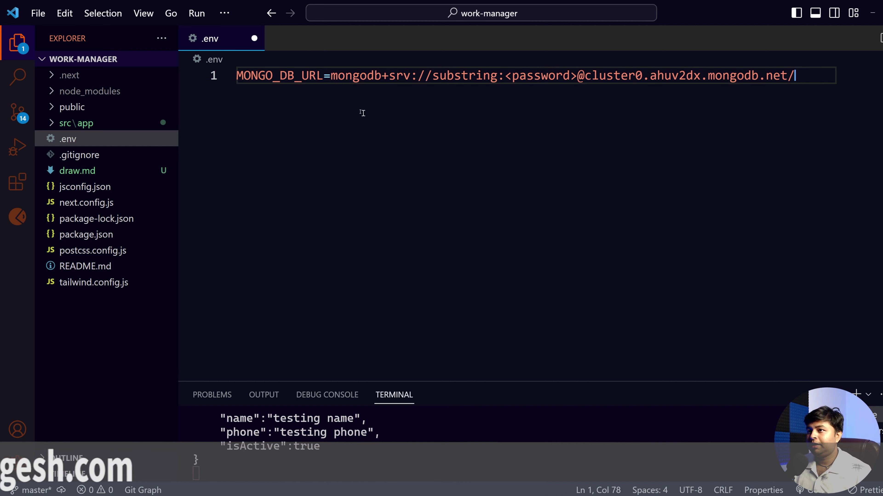
pyautogui.doubleClick(459, 75)
pyautogui.moveTo(505, 76); pyautogui.dragTo(576, 75)
pyautogui.press('BackSpace')
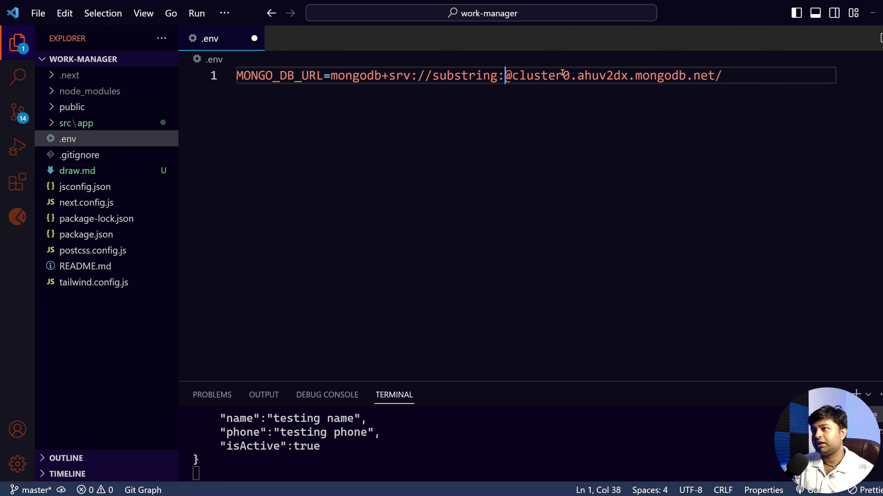
pyautogui.write('sub')
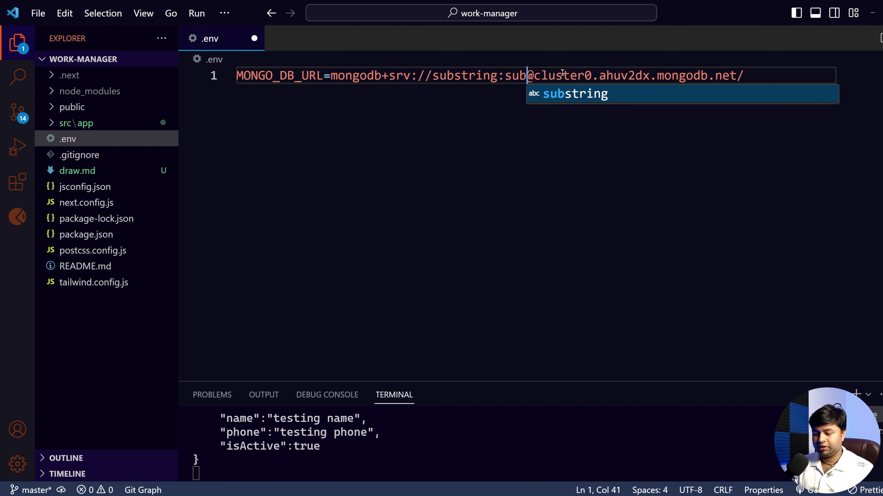
pyautogui.press('Return')
pyautogui.click(414, 139)
pyautogui.hotkey('ctrl', 's')
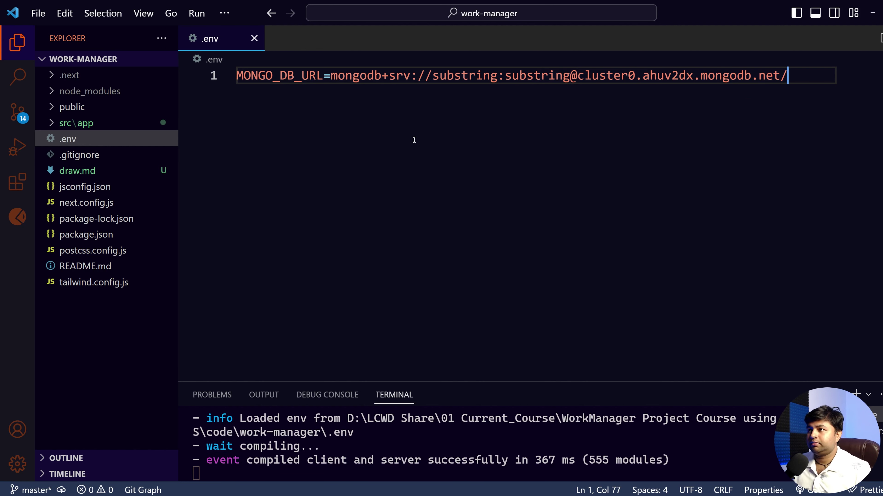
pyautogui.scroll(-1, 355, 191)
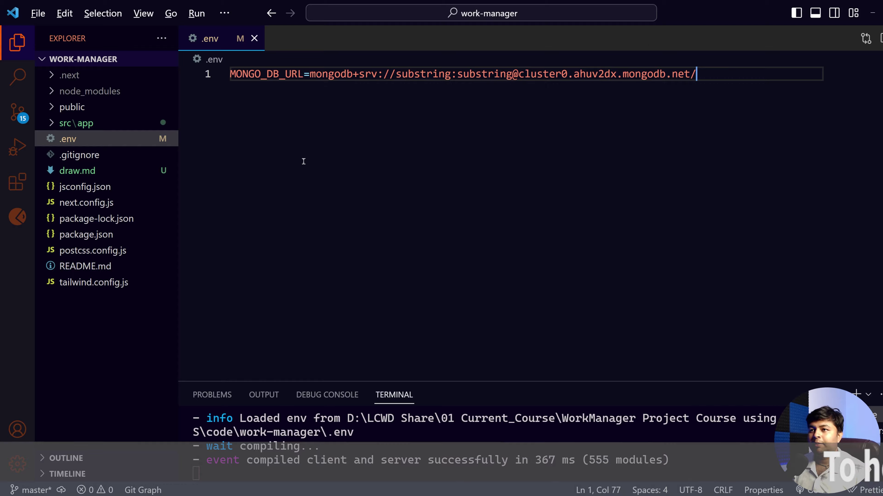
pyautogui.hotkey('alt', 'Tab')
# Step: Close the Connect to Cluster0 dialog and the .env tab in VS Code, then return to Atlas
pyautogui.click(245, 164)
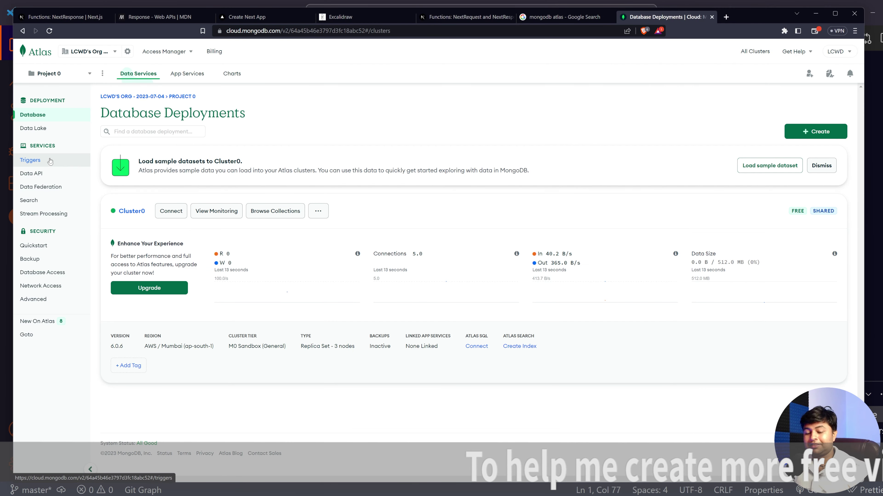
pyautogui.hotkey('alt', 'Tab')
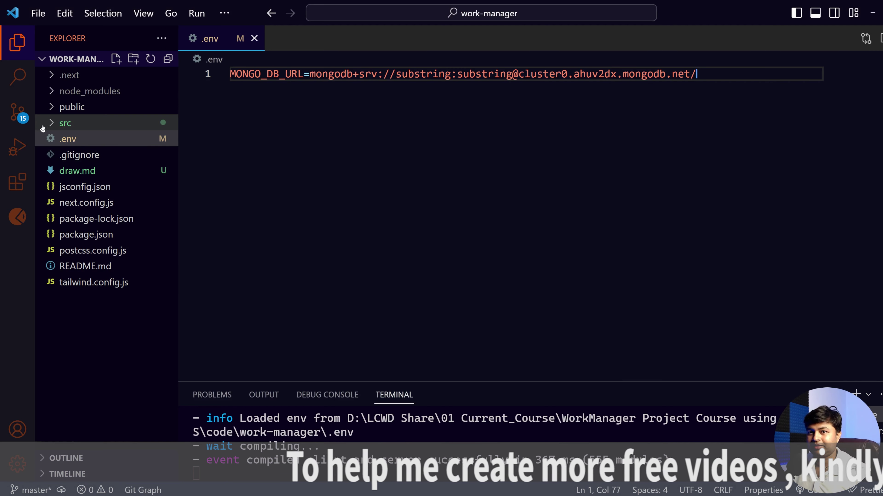
pyautogui.click(55, 124)
pyautogui.click(54, 125)
pyautogui.click(275, 170)
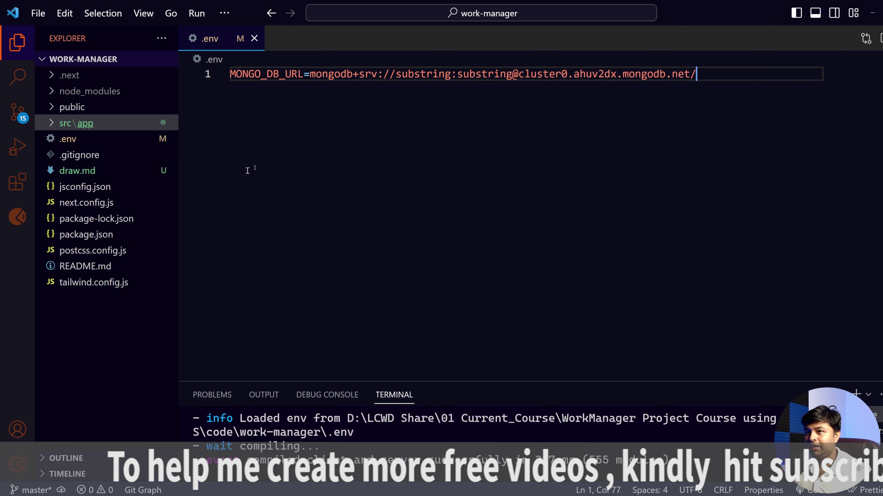
pyautogui.click(254, 38)
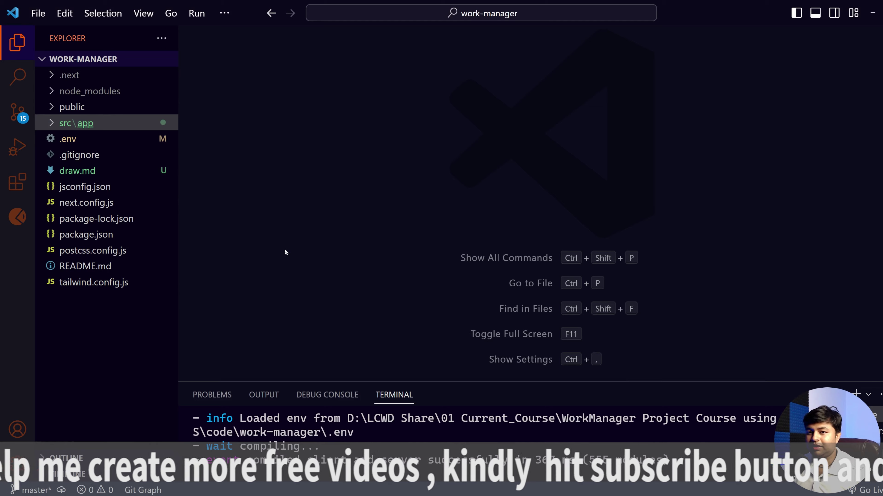
pyautogui.hotkey('alt', 'Tab')
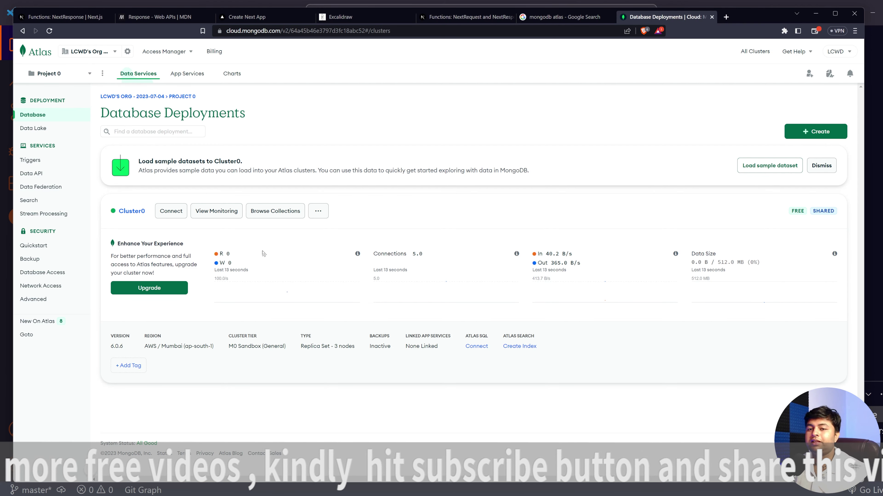